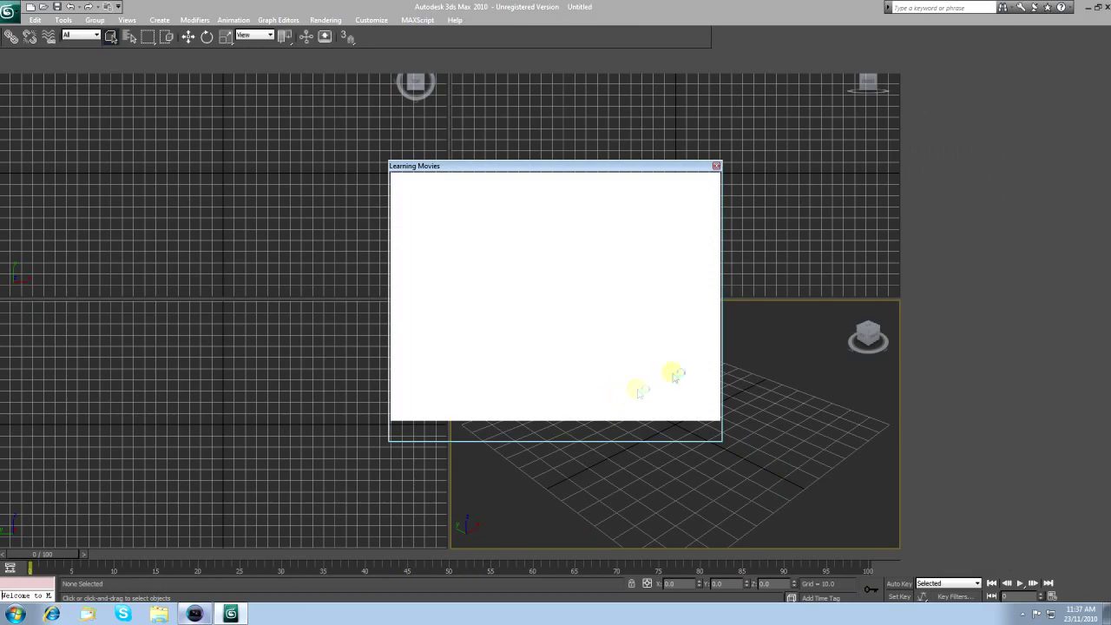
Step: Close the Learning Movies welcome window to reveal the empty four-viewport scene
left_click(686, 431)
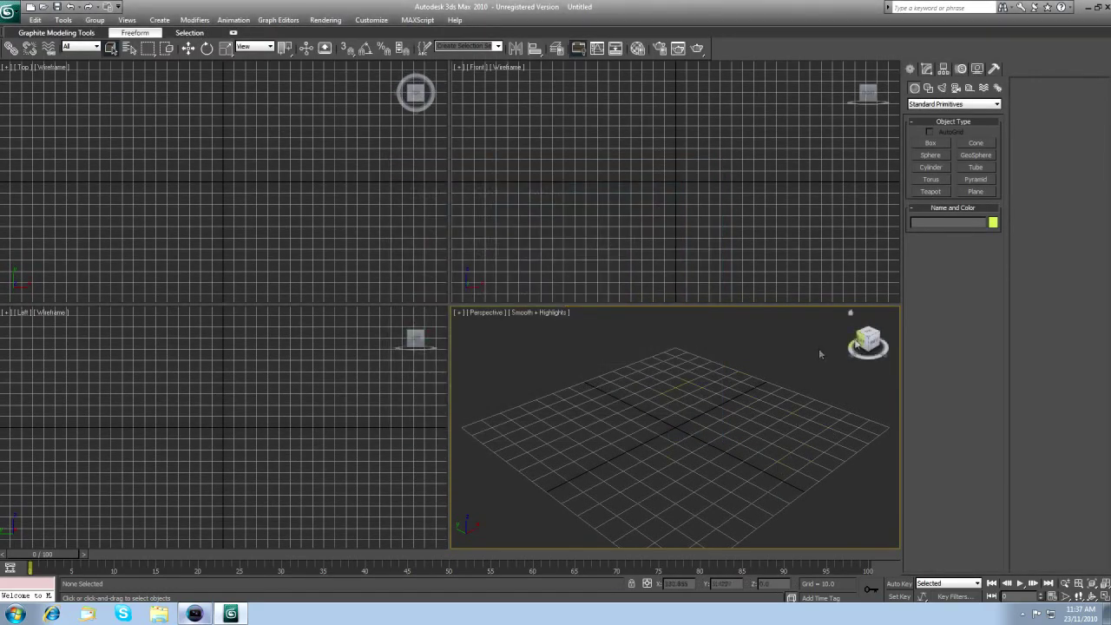
Step: In a top-down view, start a text shape and replace the default MAX Text with H4ZEHD
left_click(868, 335)
left_click_drag(870, 345, 740, 415)
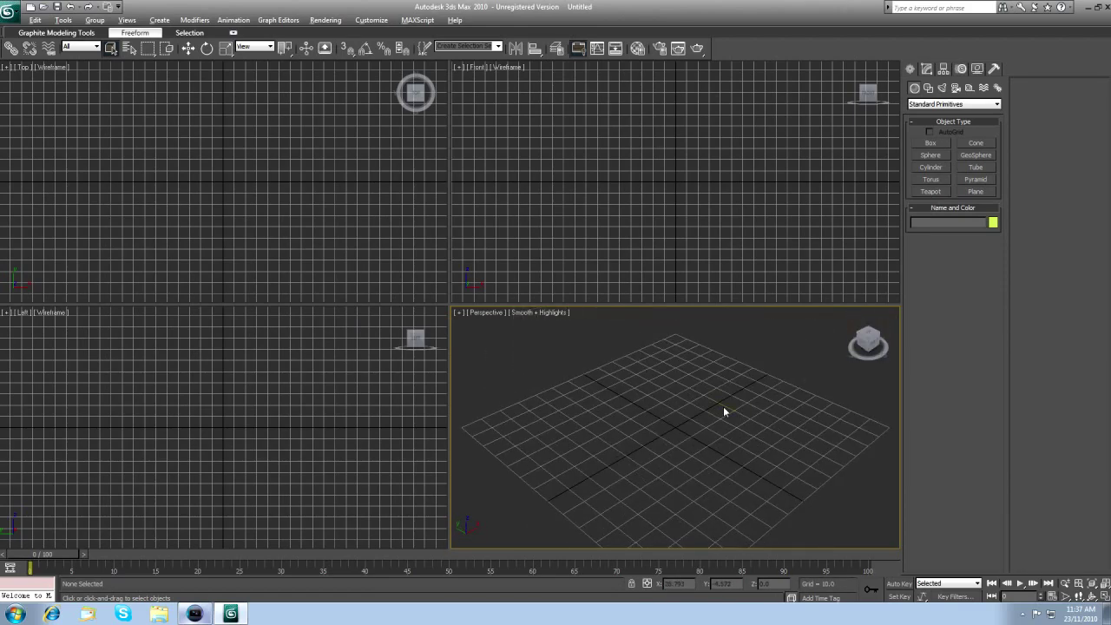
middle_click_drag(744, 404, 706, 446, "alt")
left_click(866, 335)
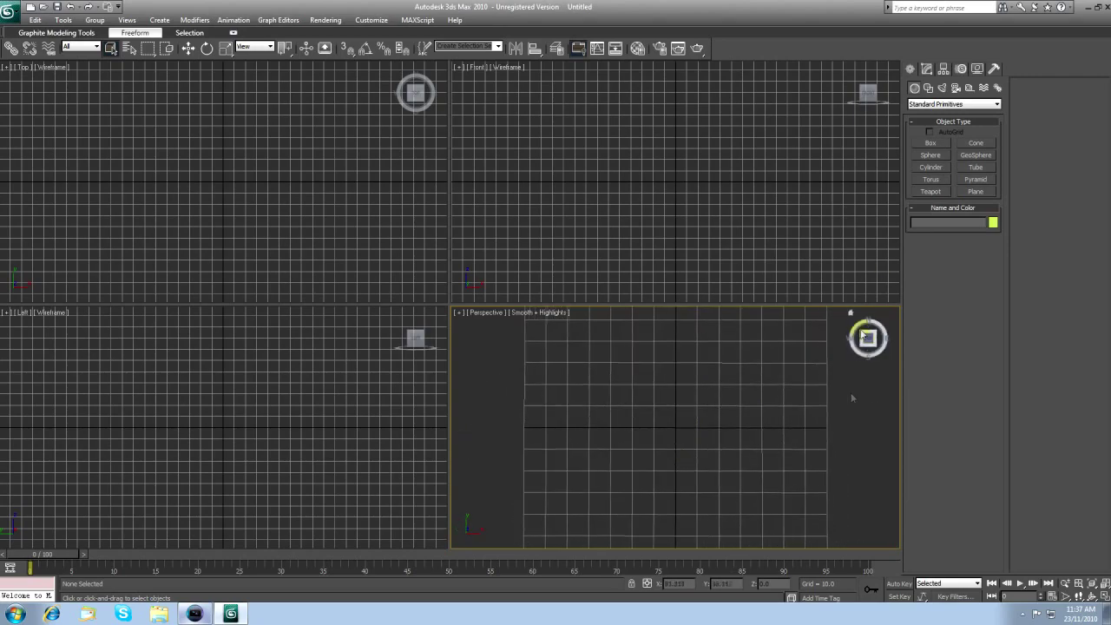
left_click(929, 89)
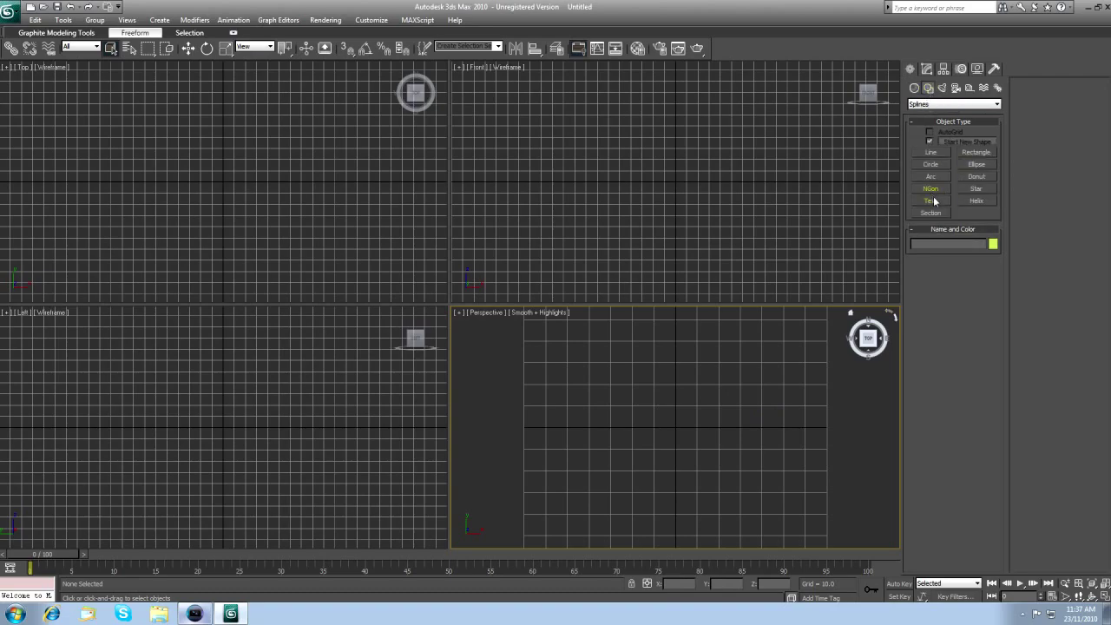
left_click(931, 200)
left_click_drag(942, 379, 911, 370)
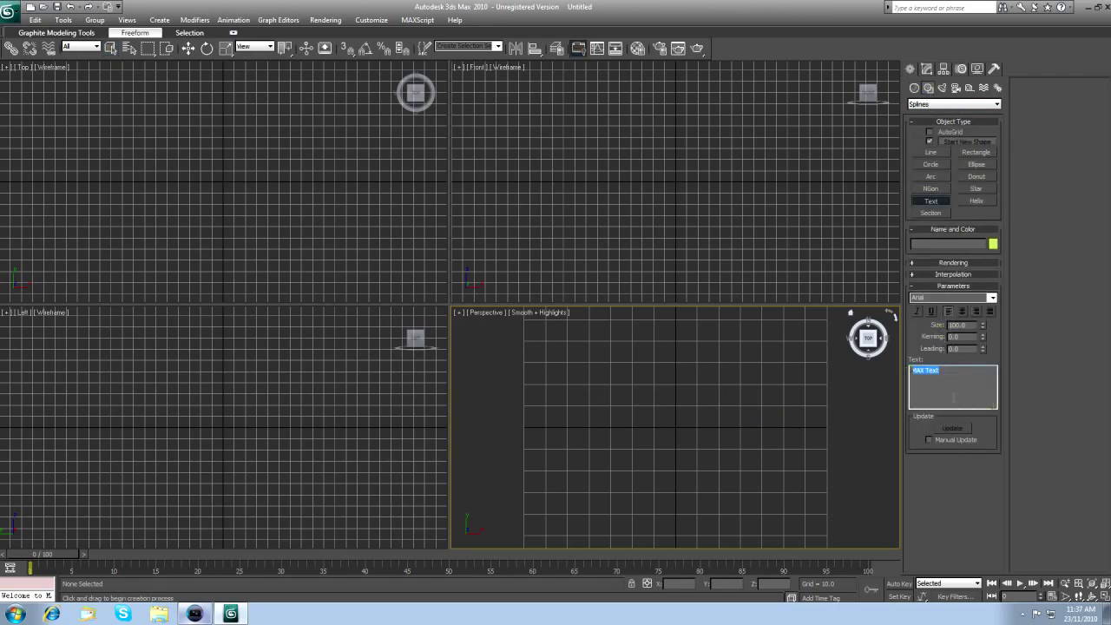
key("Delete")
Step: Set the font to Bank Gothic Medium BT at size 19 and place the text at the scene centre
left_click(991, 297)
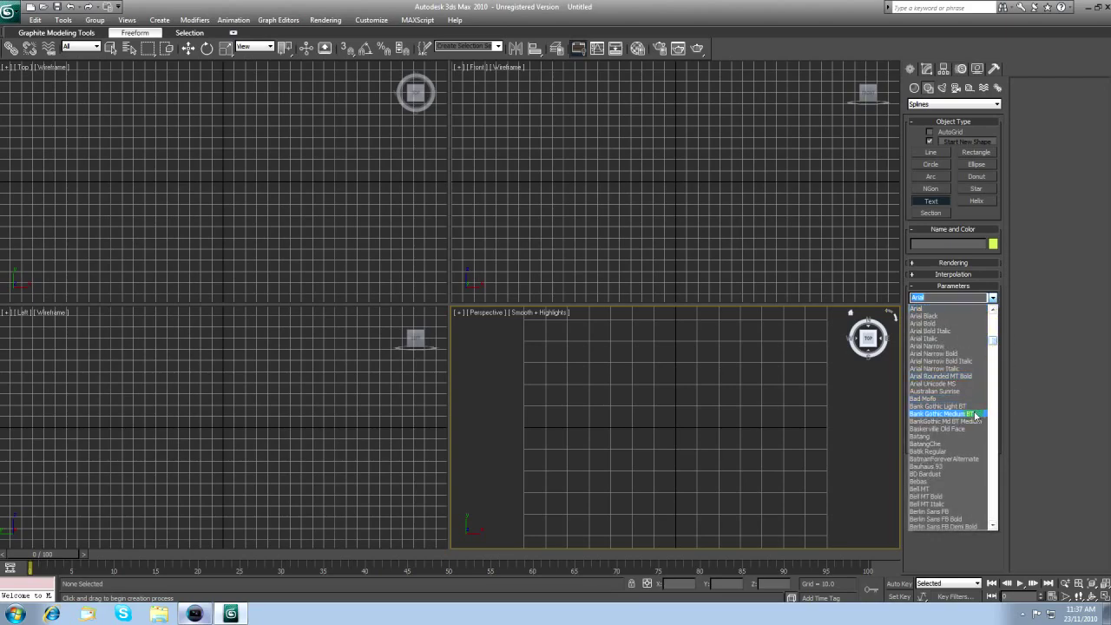
left_click(945, 413)
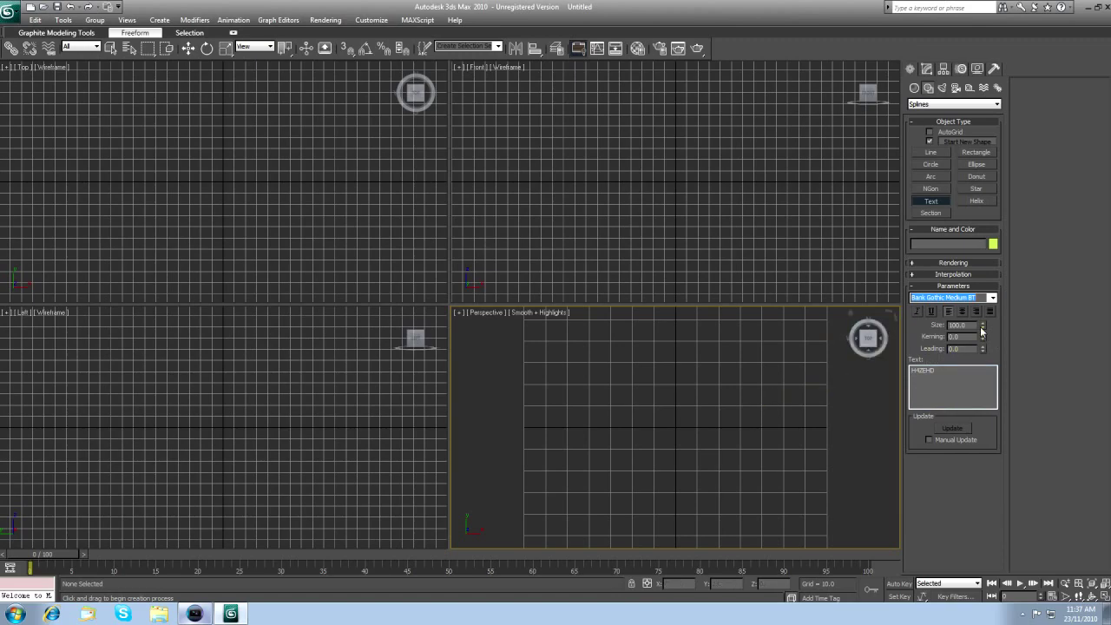
left_click_drag(981, 328, 982, 353)
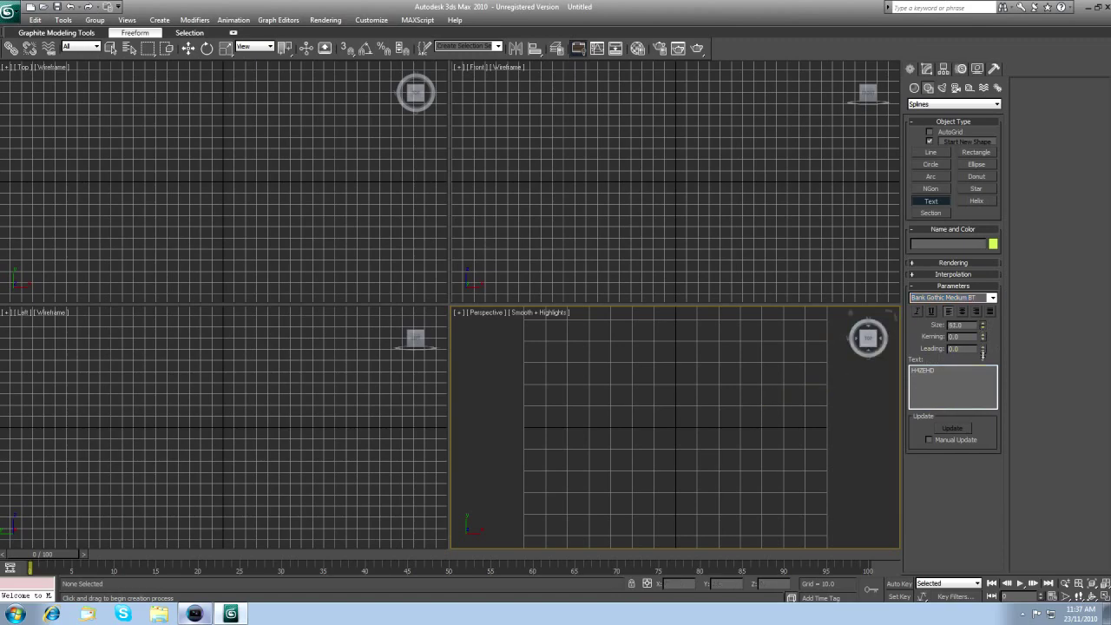
left_click(674, 427)
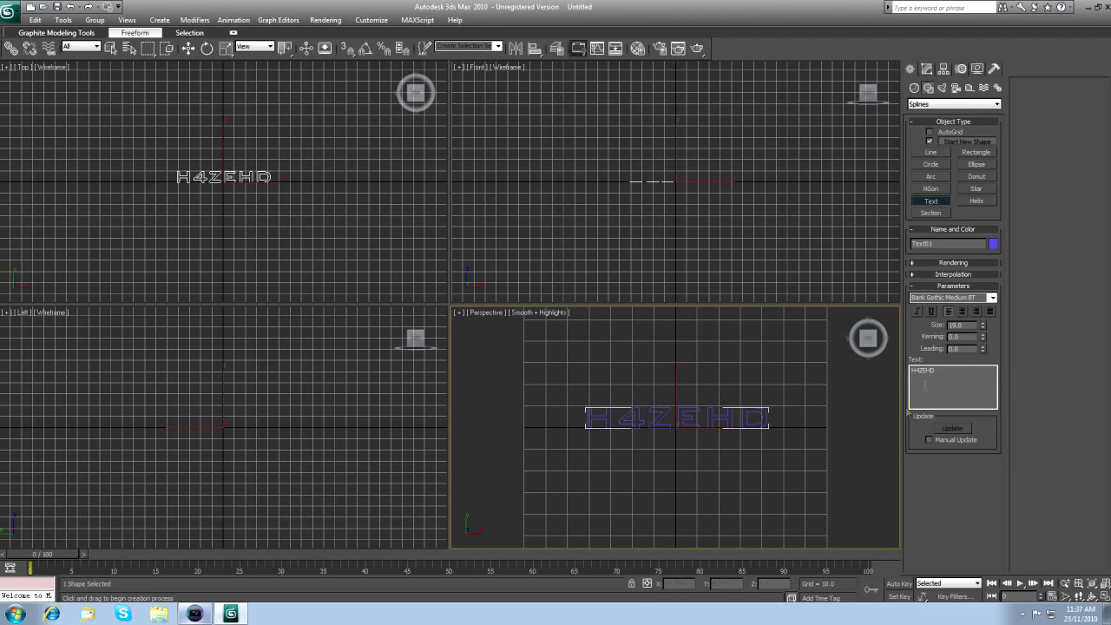
Step: Make the text object green and tighten its kerning to -2.44
left_click(993, 244)
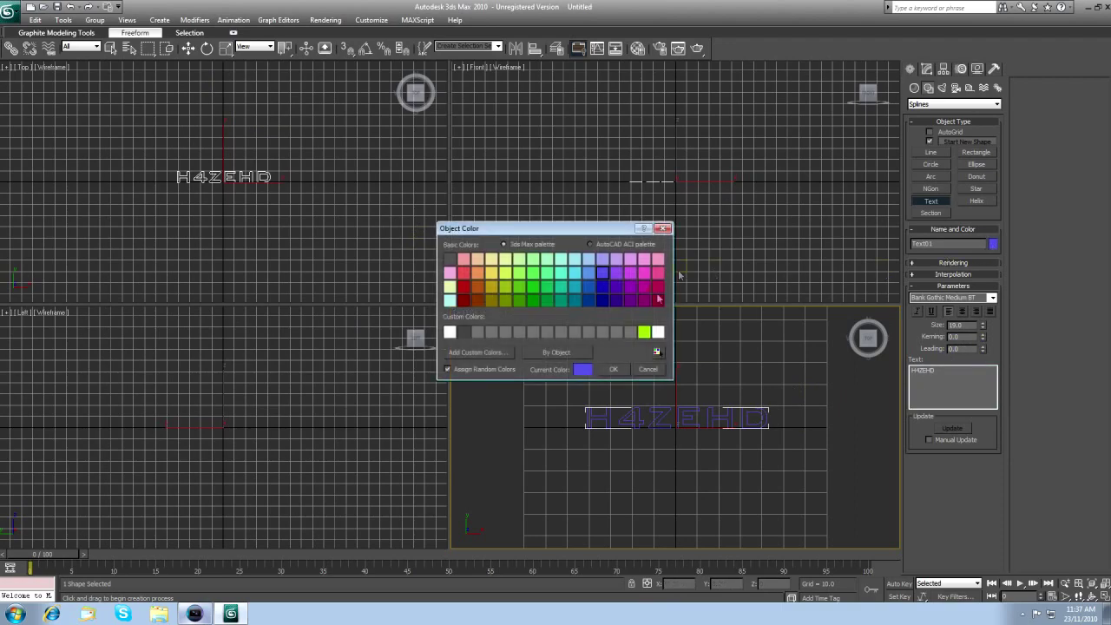
left_click(643, 332)
left_click(614, 370)
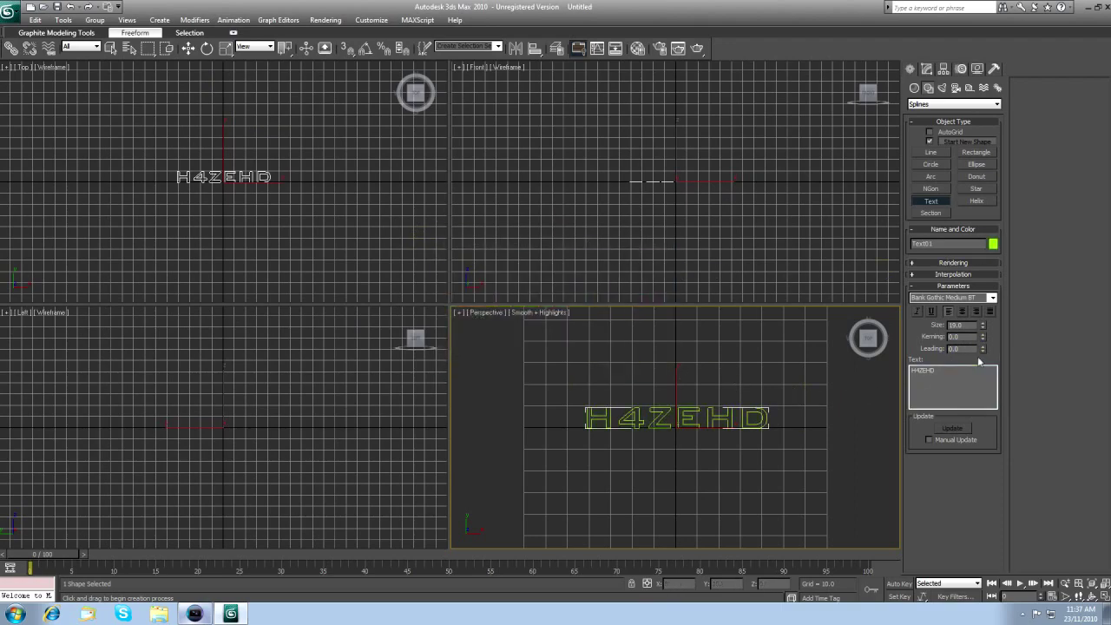
left_click_drag(983, 340, 977, 482)
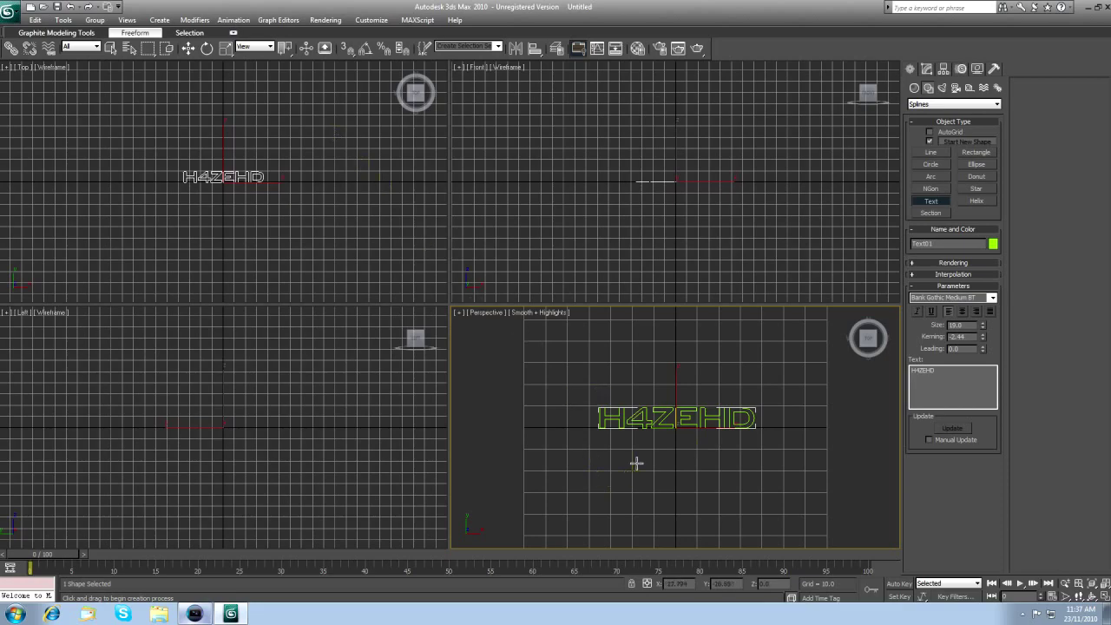
mouse_move(868, 338)
Step: Scale the H4ZEHD text non-uniformly to roughly 90% width and 112% height
left_click(227, 49)
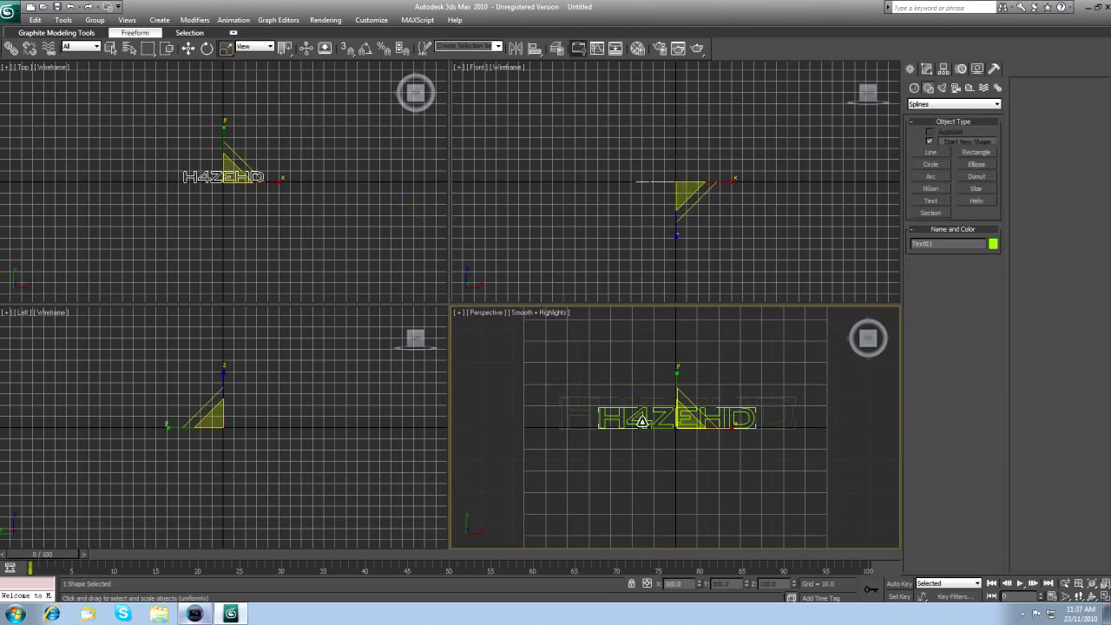
scroll(640, 418, "up", 5)
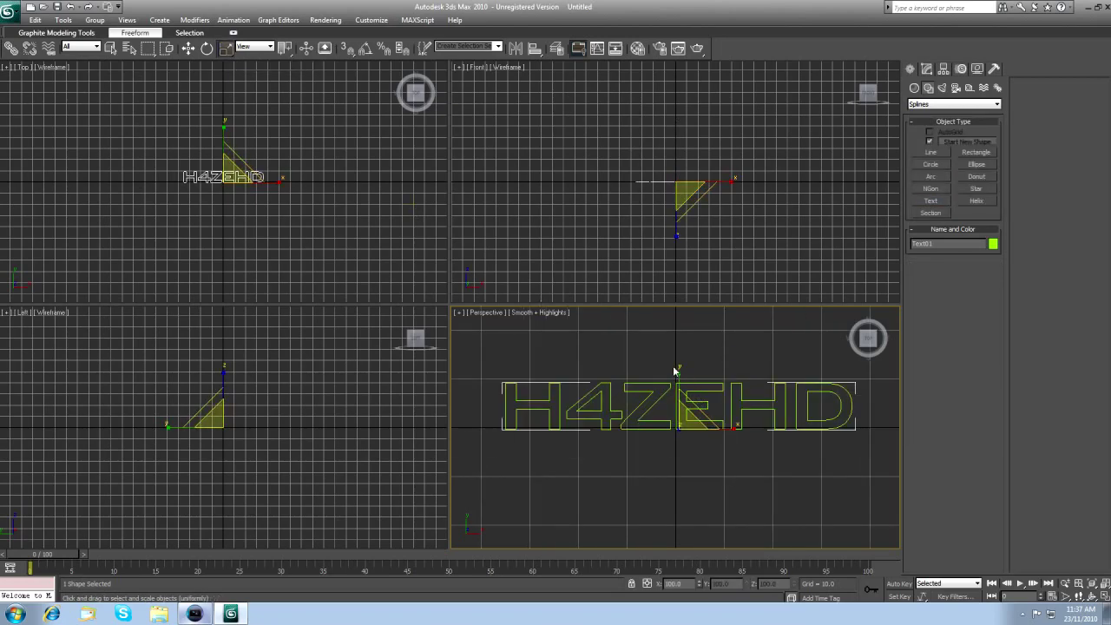
mouse_move(680, 372)
left_mouse_down()
mouse_move(682, 352)
mouse_move(674, 368)
left_mouse_up()
mouse_move(736, 426)
left_mouse_down()
mouse_move(772, 425)
mouse_move(728, 428)
left_mouse_up()
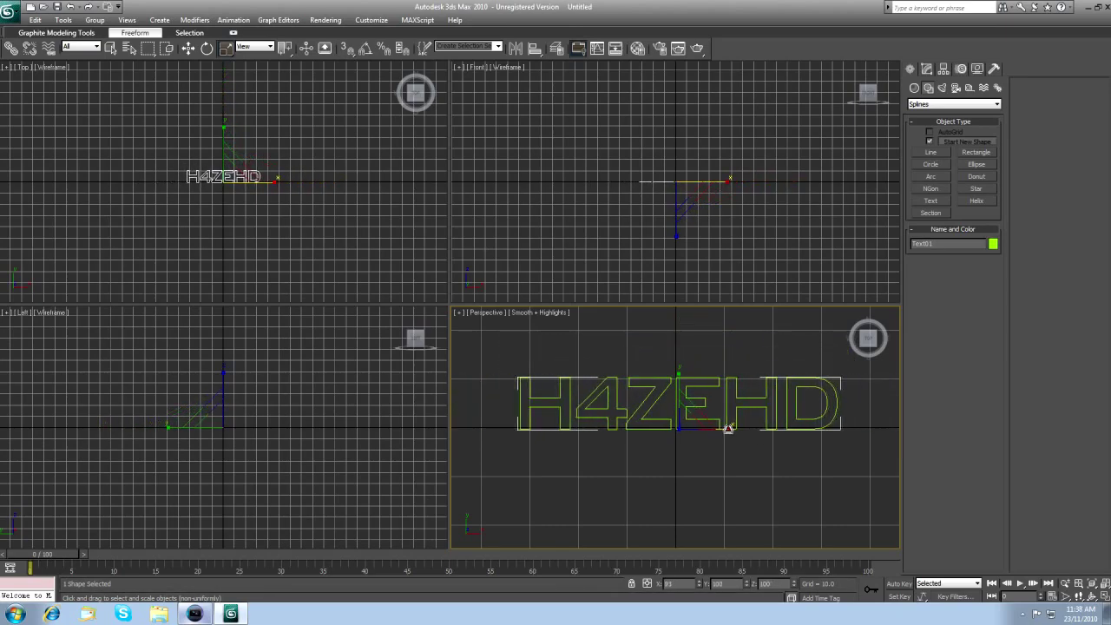
middle_click_drag(720, 358, 777, 365)
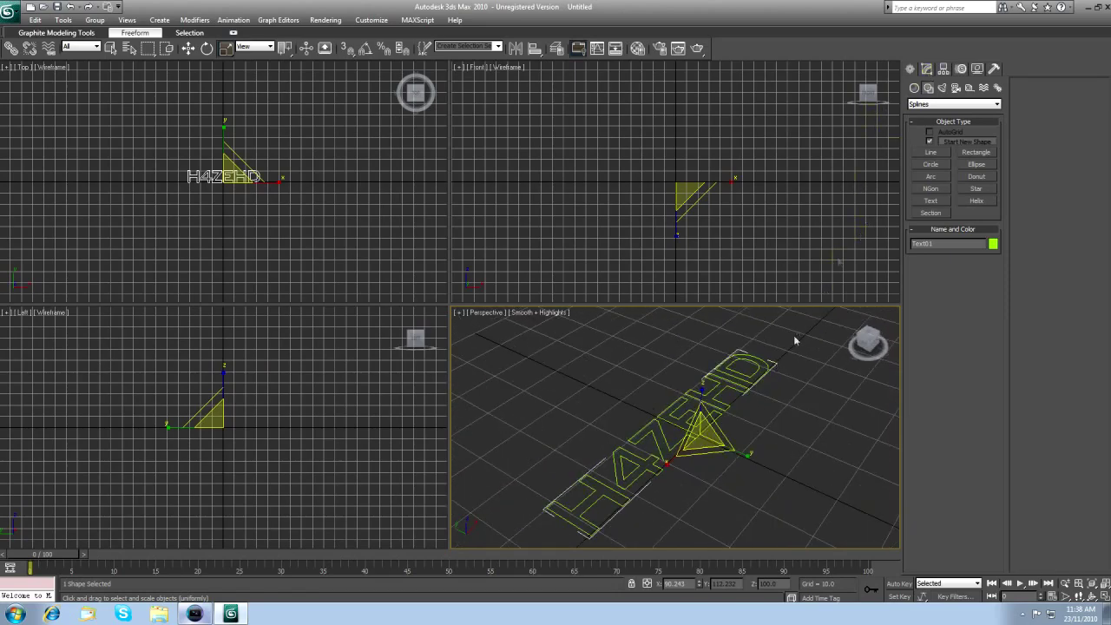
Step: Add a Bevel modifier to the text and enable Level 2 with height 1.0
left_click(943, 70)
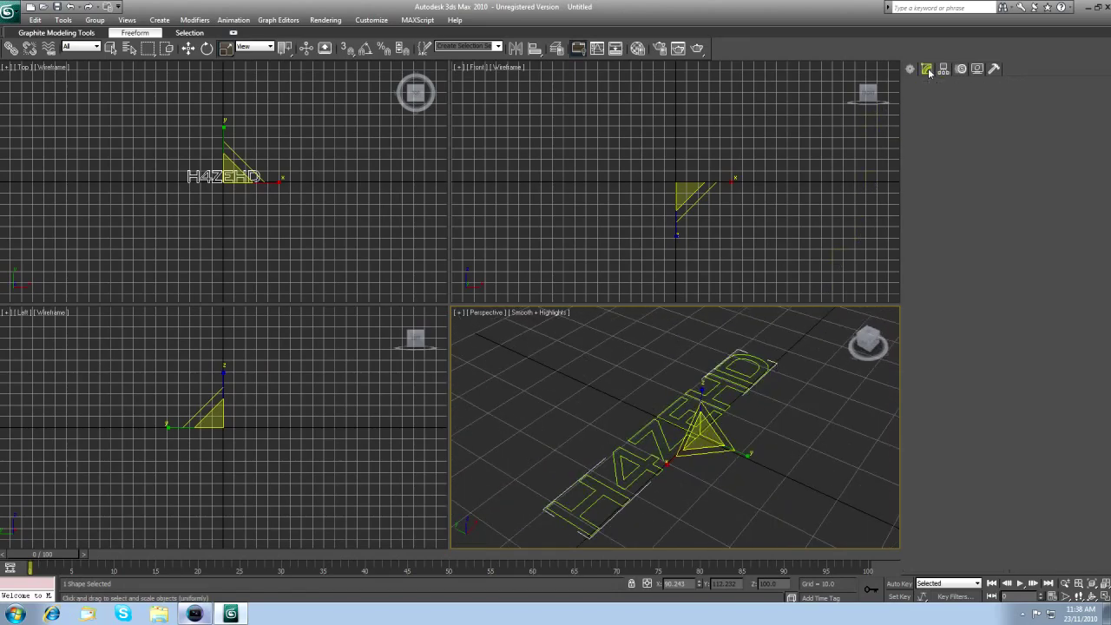
left_click(997, 101)
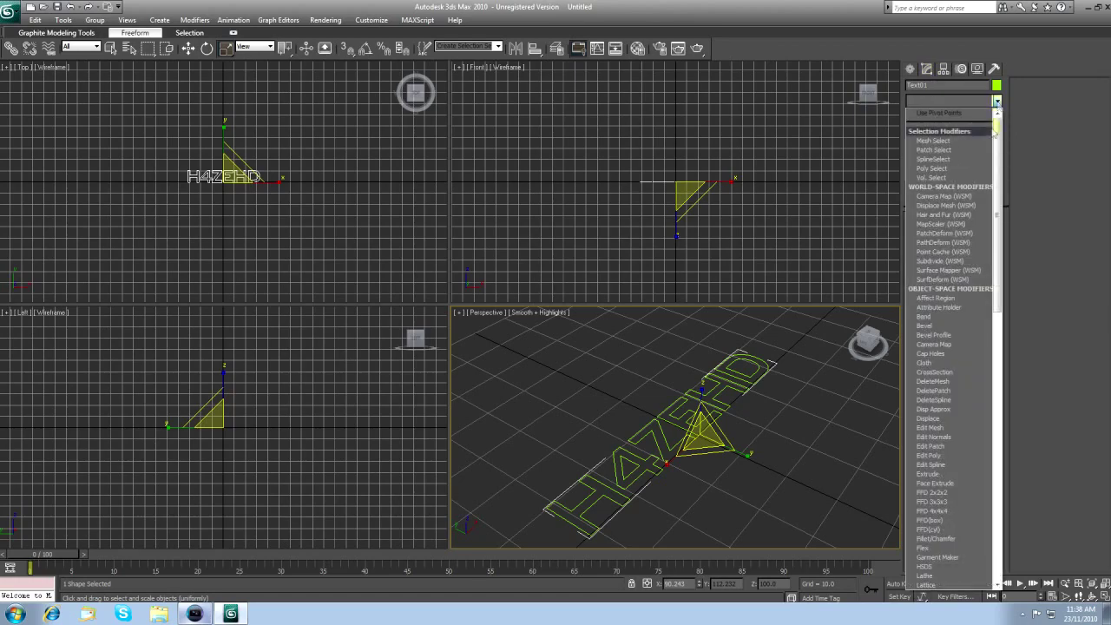
left_click(925, 325)
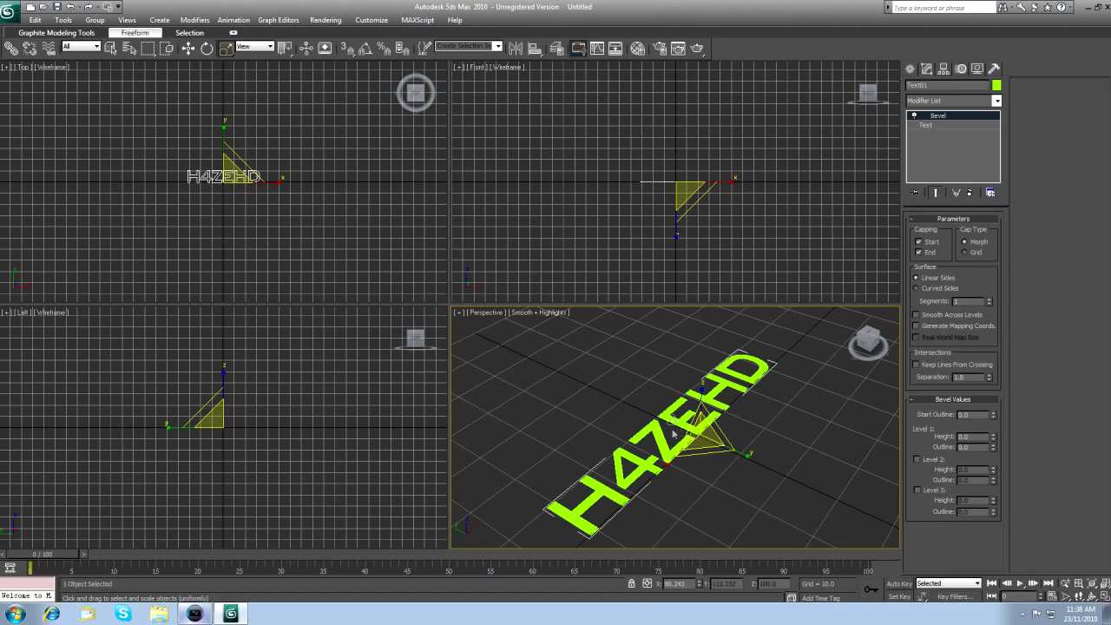
left_click(917, 459)
left_click_drag(992, 473, 993, 457)
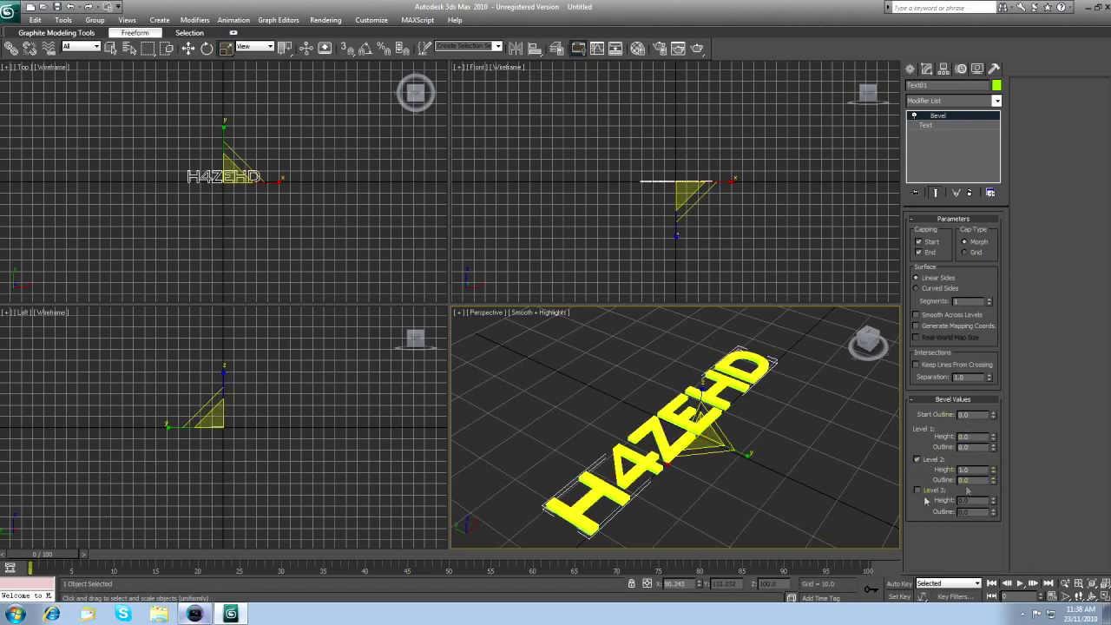
middle_click_drag(703, 421, 642, 425, "alt")
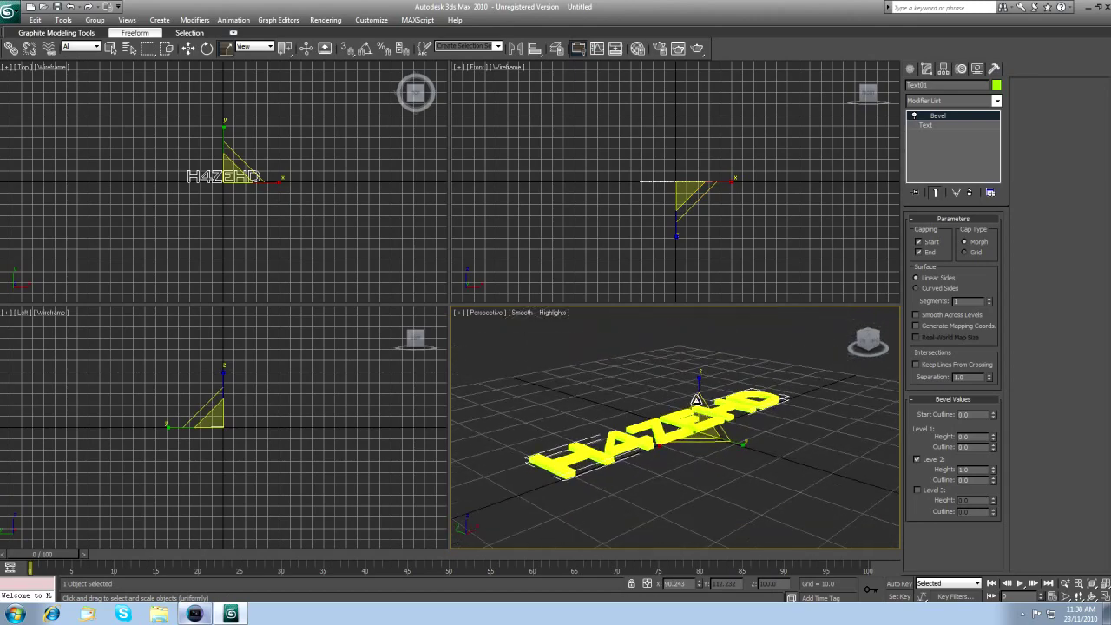
Step: Set the Level 2 outline to -0.6 and turn on Keep Lines From Crossing
mouse_move(994, 482)
left_mouse_down()
mouse_move(994, 493)
mouse_move(995, 481)
left_mouse_up()
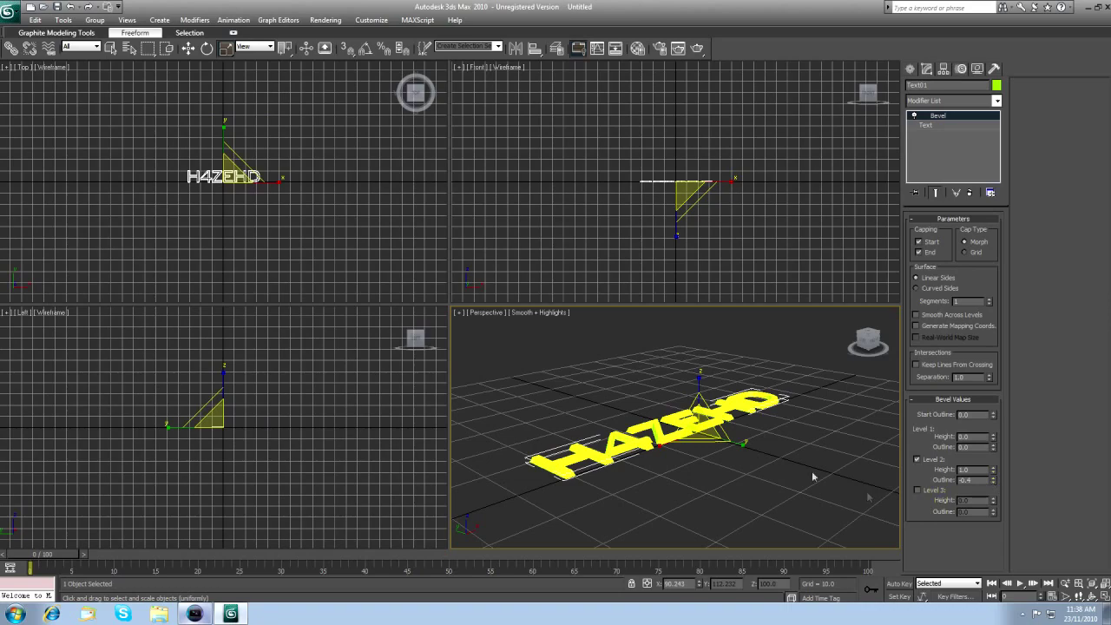
middle_click_drag(759, 391, 762, 432, "alt")
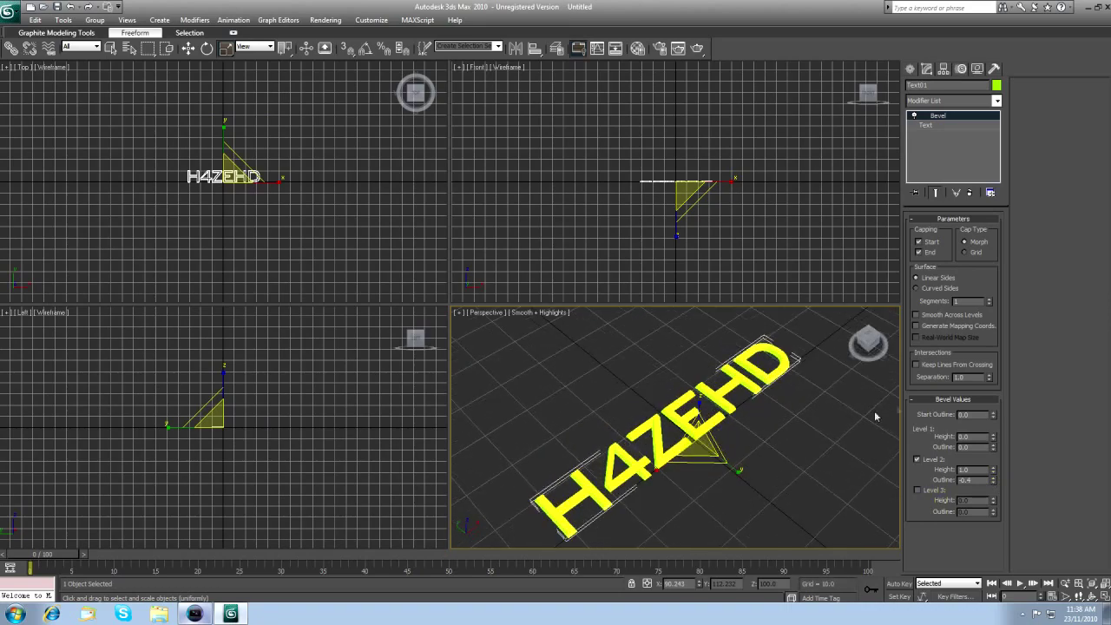
left_click(916, 366)
left_click_drag(993, 483, 995, 488)
middle_click_drag(813, 453, 798, 367, "alt")
left_click(783, 442)
scroll(779, 437, "up", 5)
Step: Shift-drag the H4ZEHD text to clone a copy, Text02
mouse_move(779, 436)
middle_mouse_down("alt")
mouse_move(781, 426)
mouse_move(805, 543)
mouse_move(758, 461)
mouse_move(775, 419)
middle_mouse_up("alt")
scroll(800, 404, "down", 4)
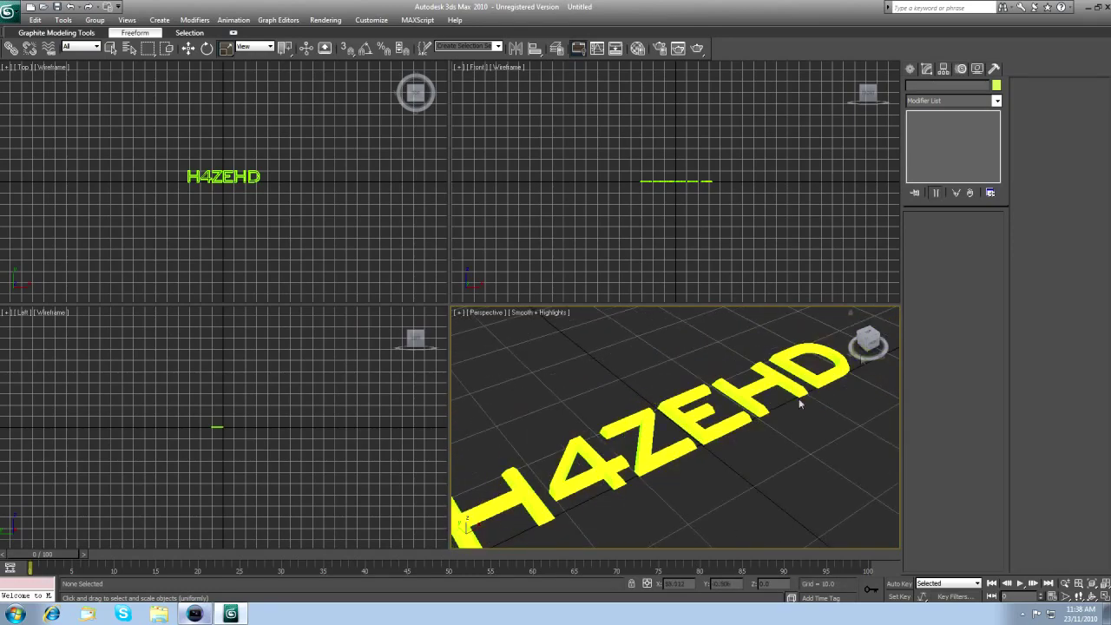
left_click(867, 337)
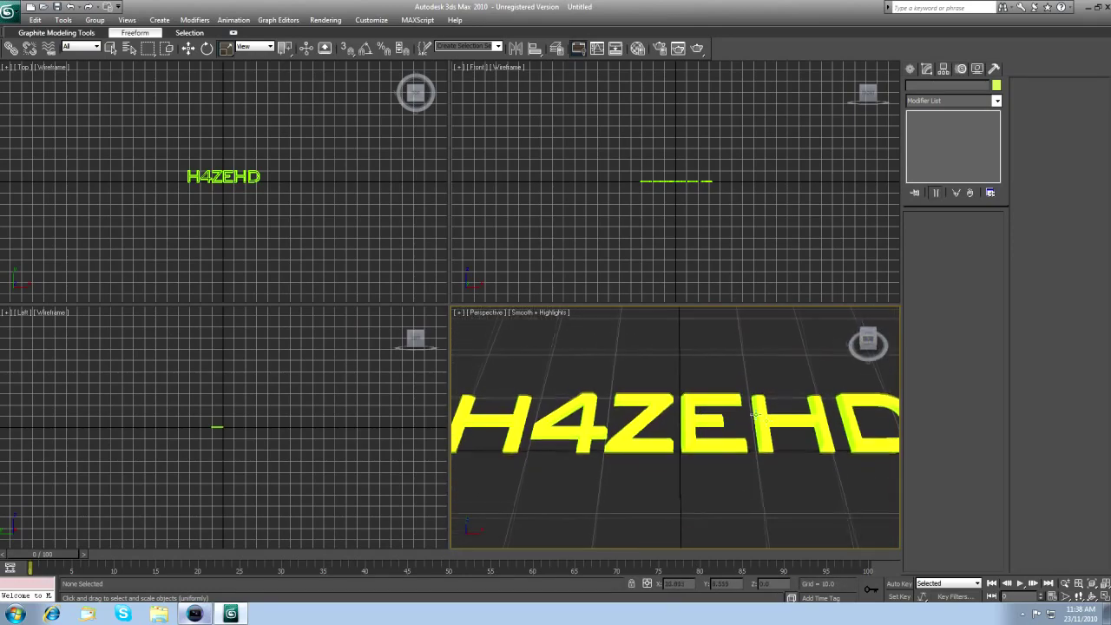
left_click(687, 443)
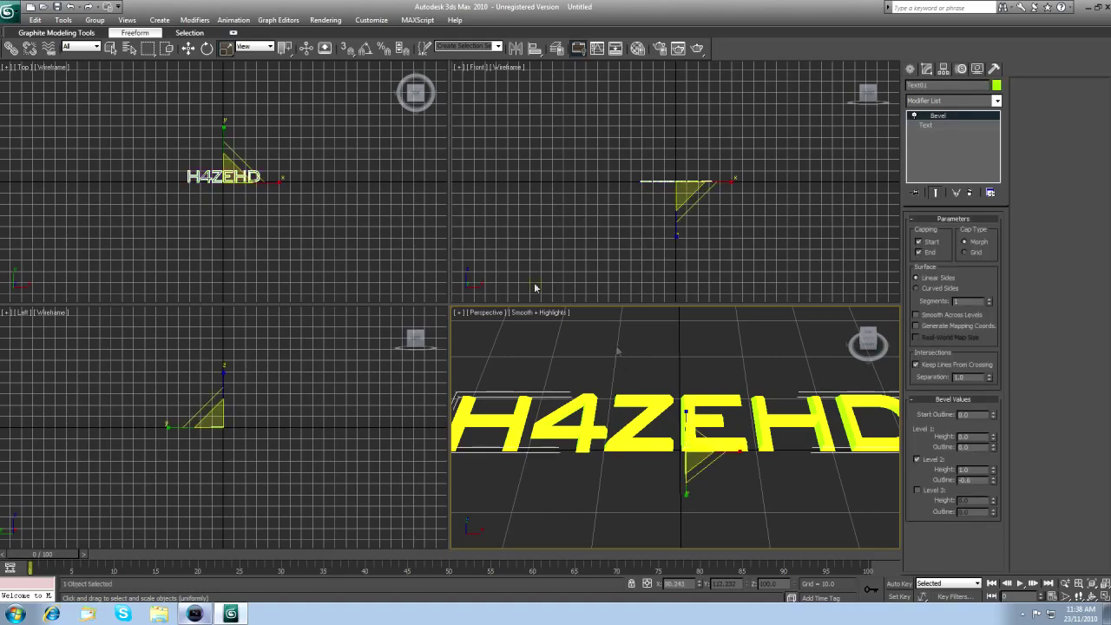
left_click(187, 49)
left_click(188, 49)
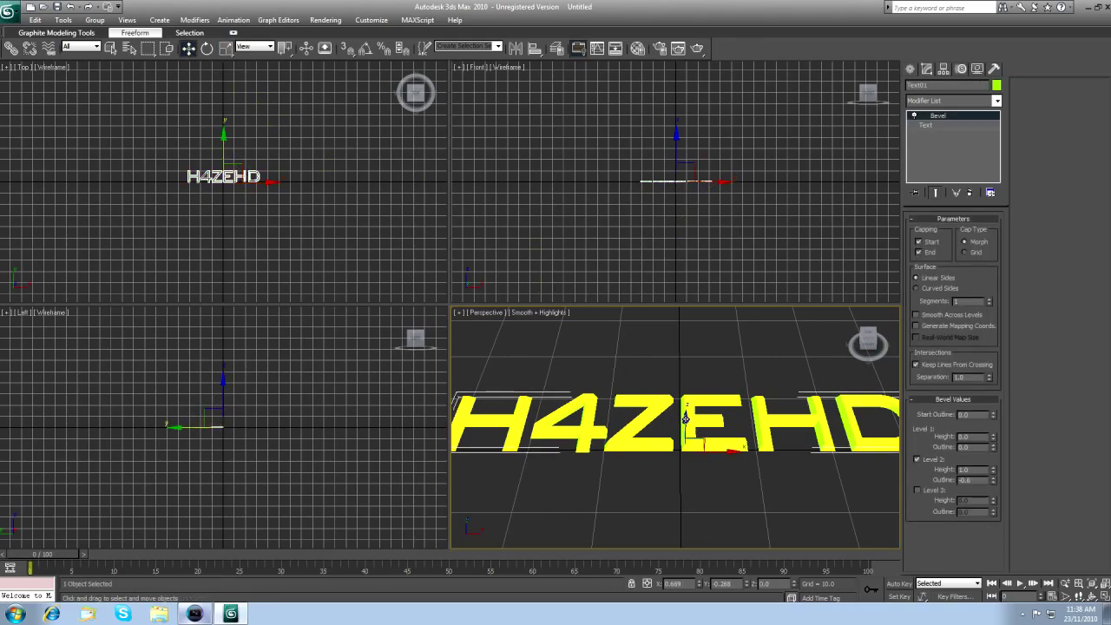
left_click_drag(685, 418, 738, 350, "shift")
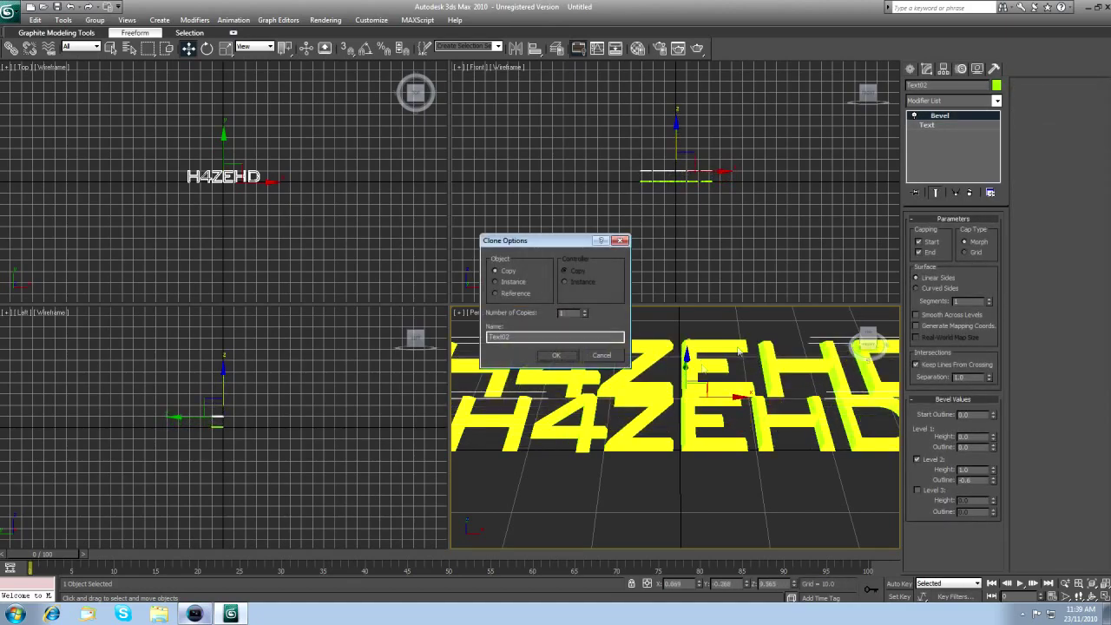
left_click(559, 356)
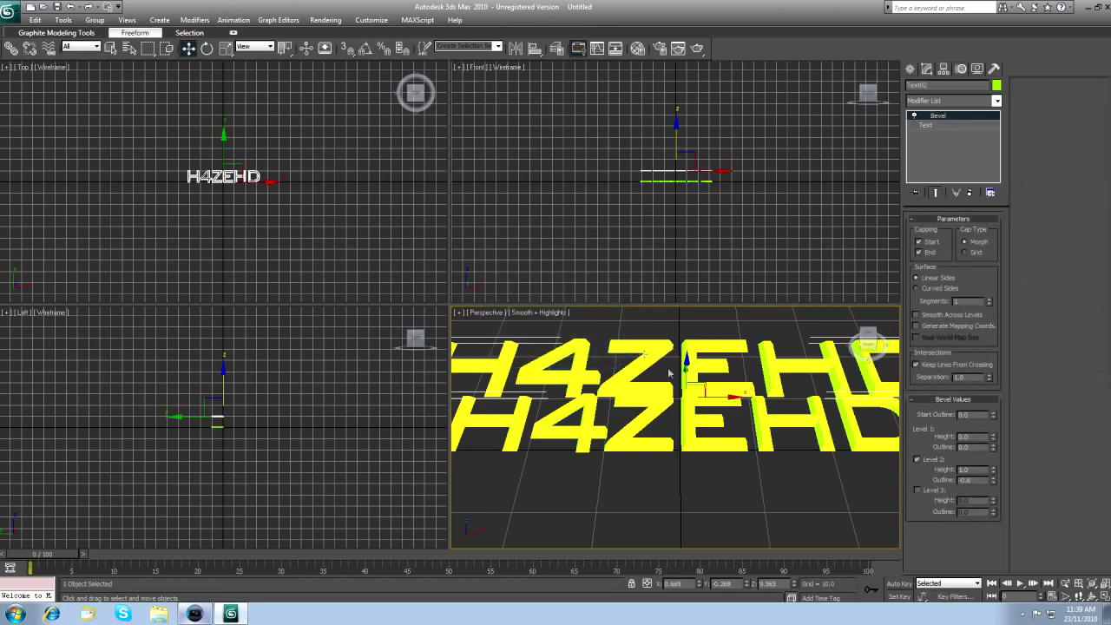
Step: In the Front view, move the copy on Y to sit just below the original
left_click(867, 341)
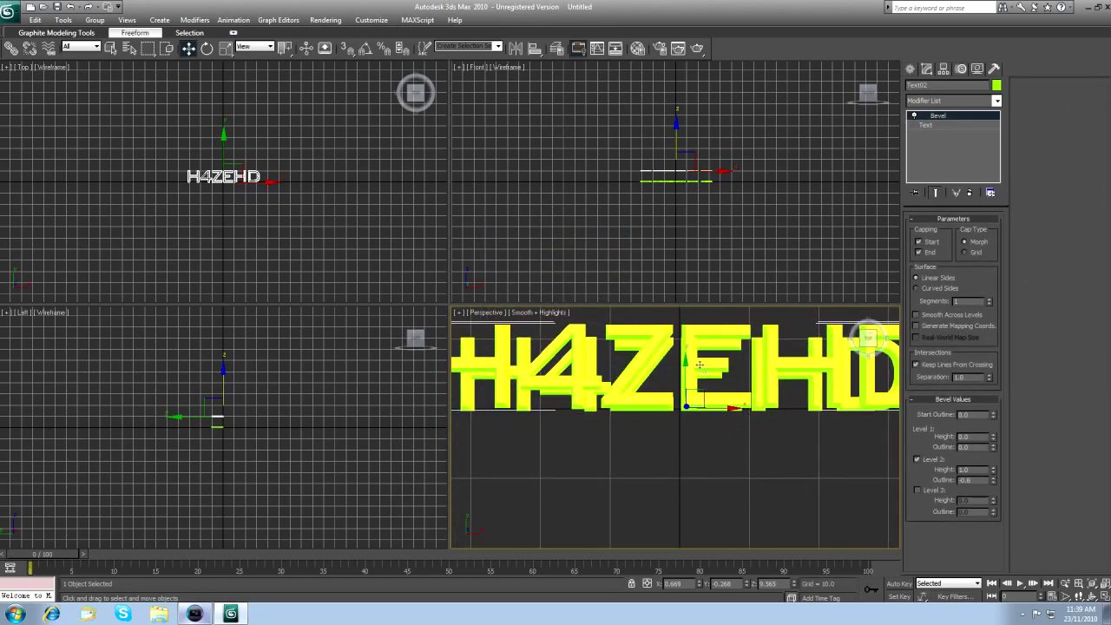
left_click(675, 122)
left_click_drag(675, 122, 675, 137)
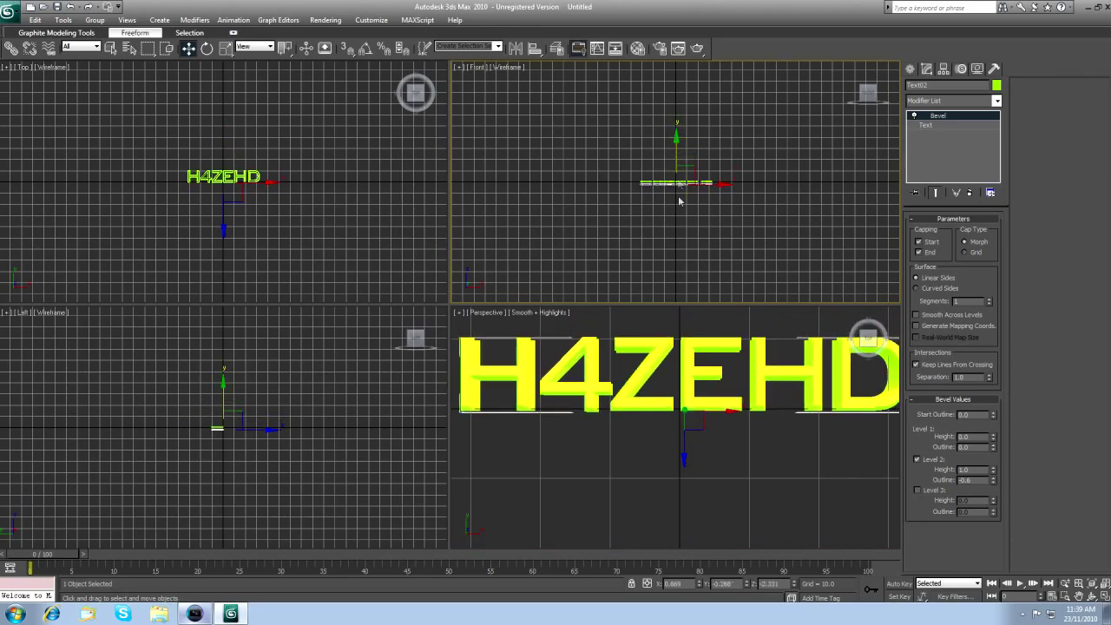
scroll(681, 147, "up", 5)
scroll(685, 162, "up", 2)
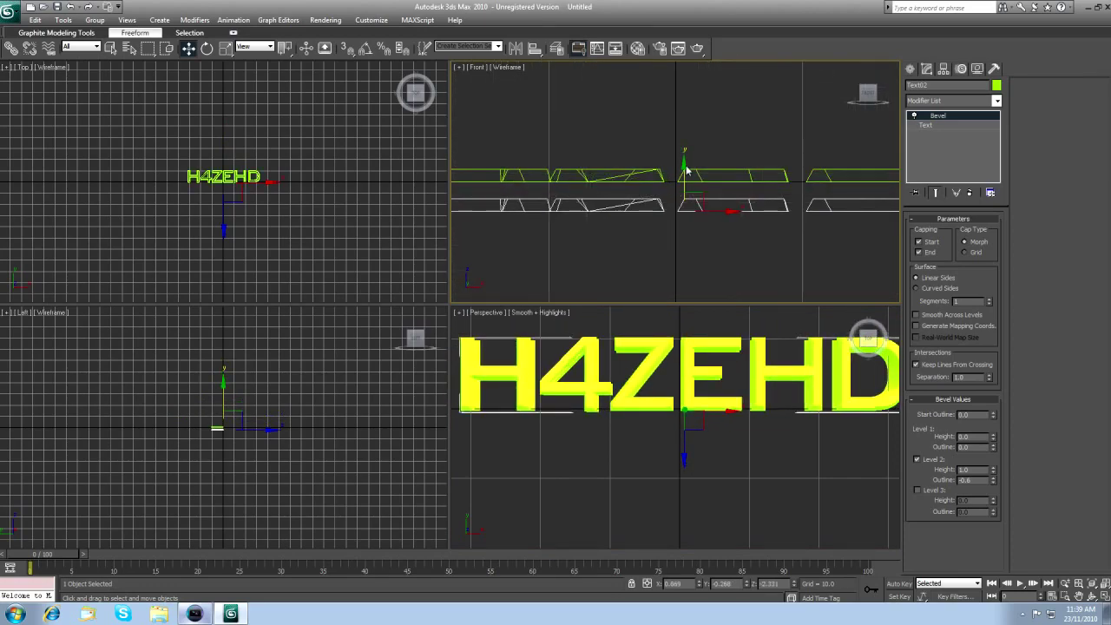
left_click_drag(684, 164, 686, 148)
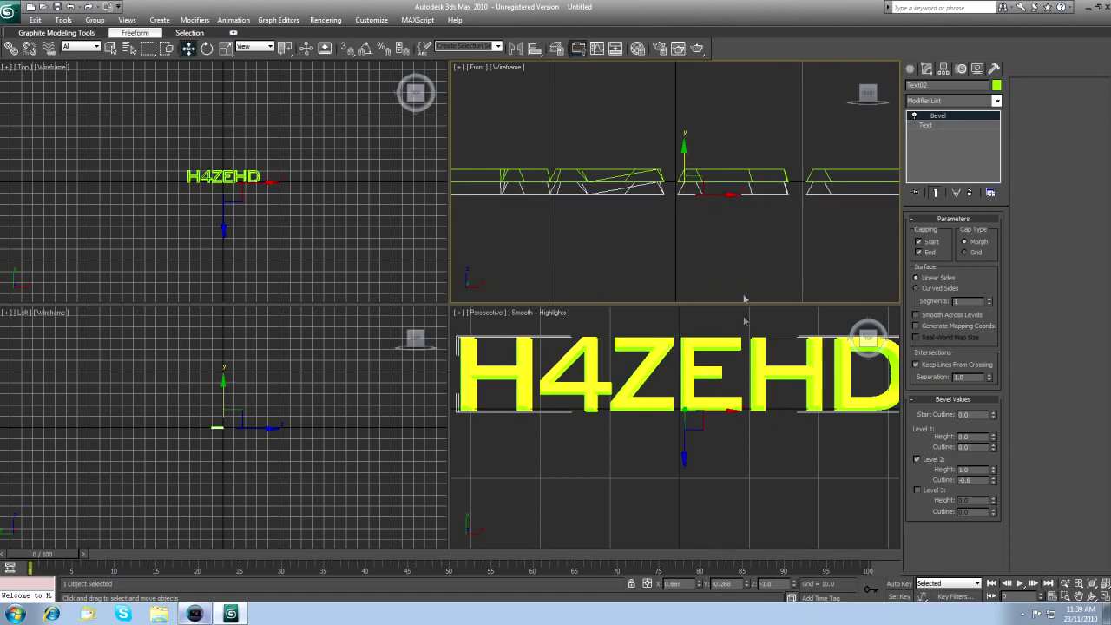
Step: On the copy's Bevel, turn off Level 2 and set Level 1 height 1.0 with start outline 0.4
left_click(916, 460)
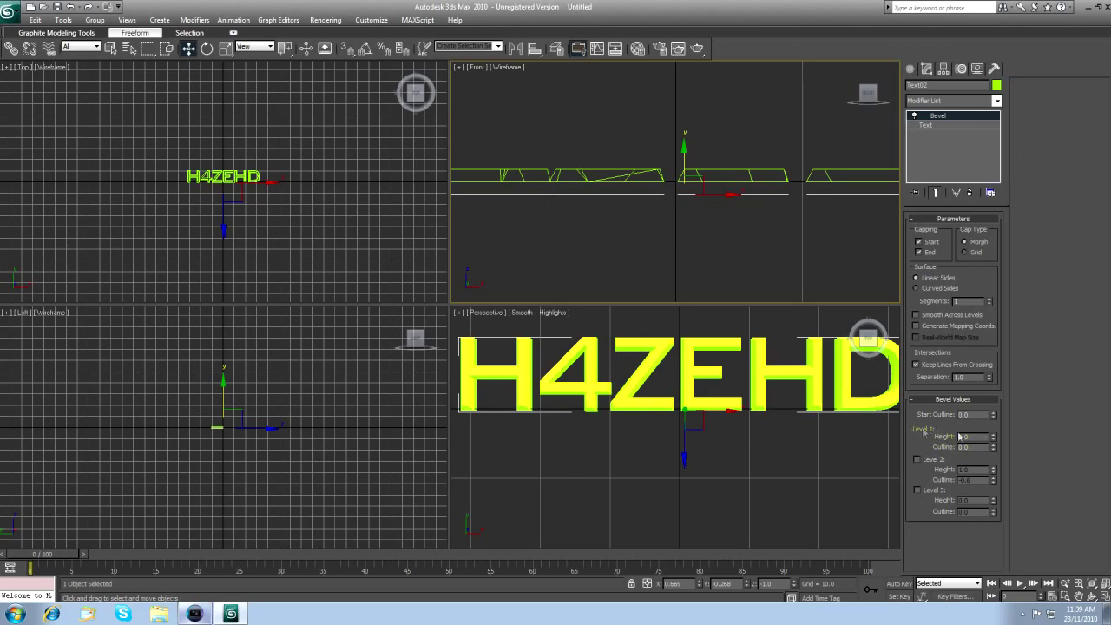
left_click_drag(994, 440, 994, 440)
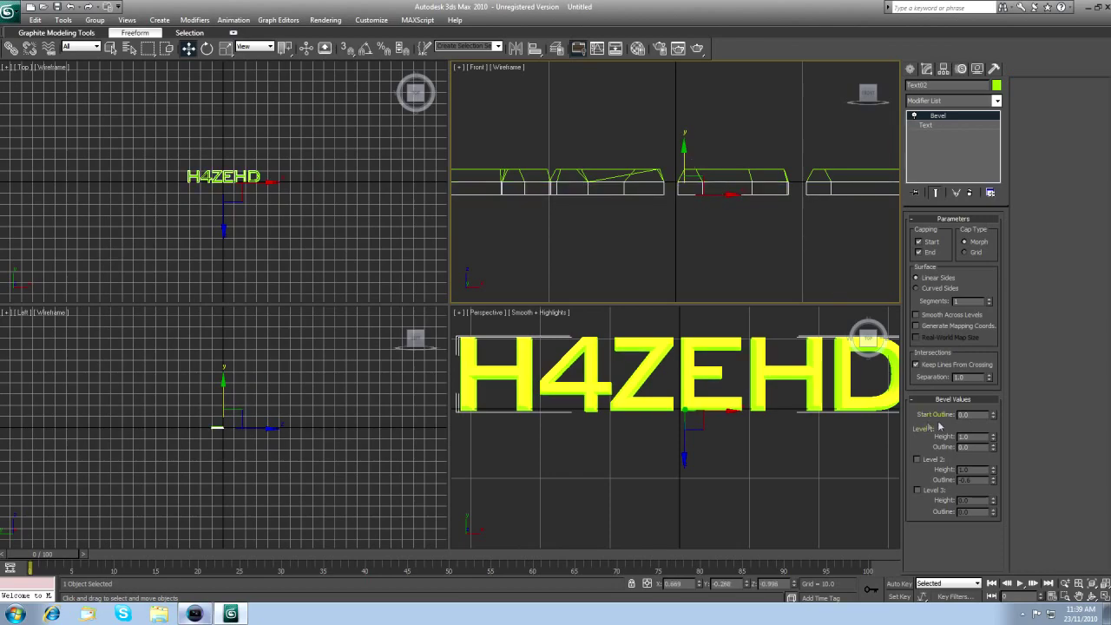
left_click_drag(993, 416, 995, 423)
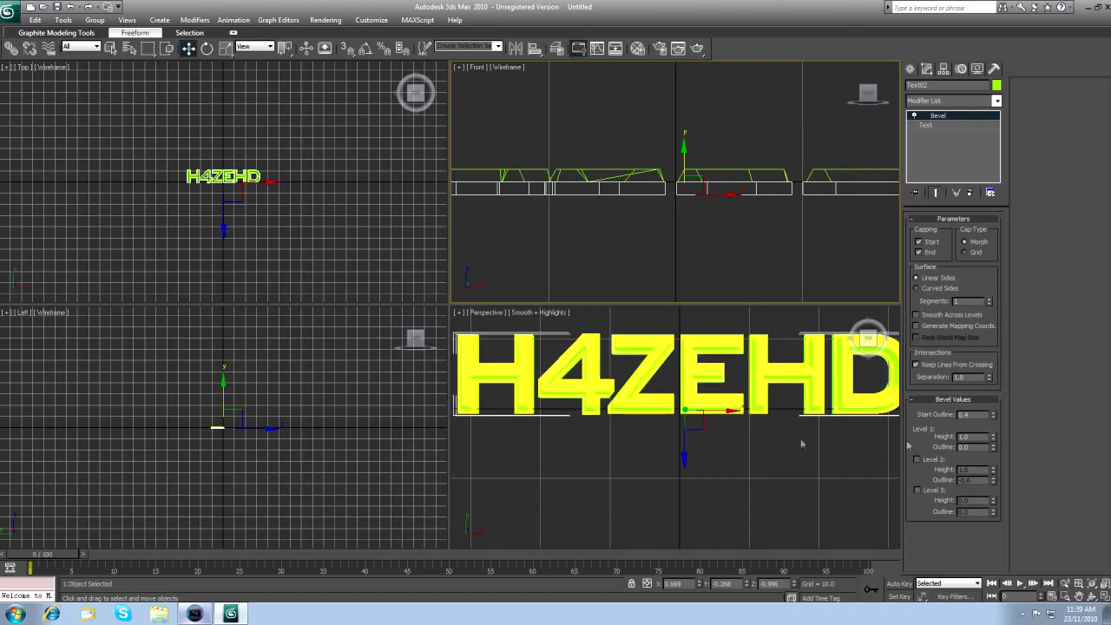
middle_click_drag(642, 329, 649, 369)
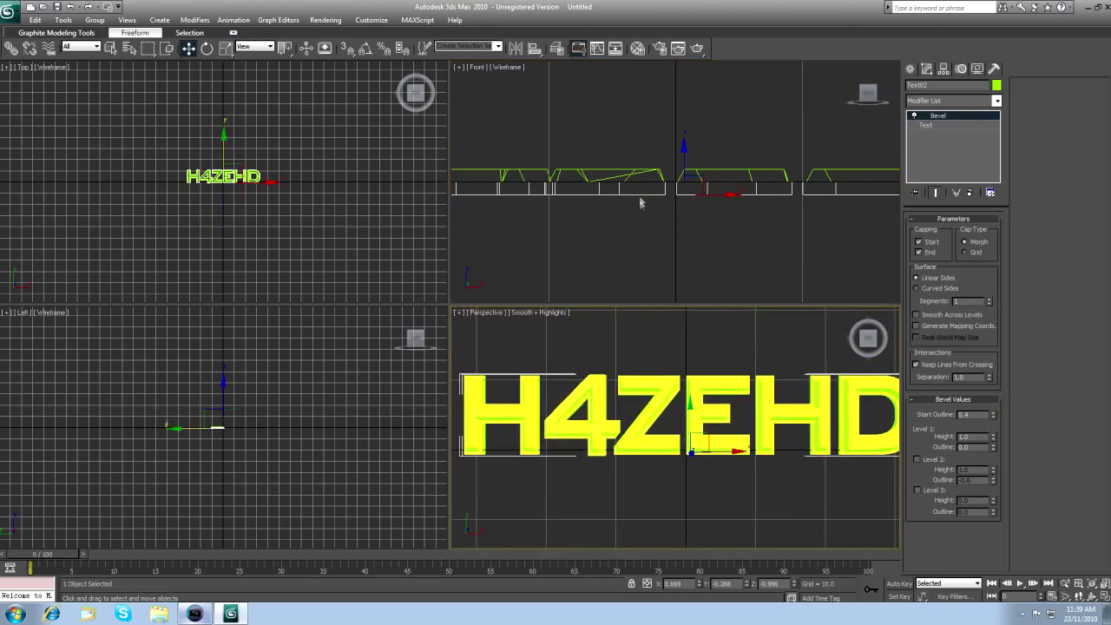
right_click(733, 223)
left_click(995, 85)
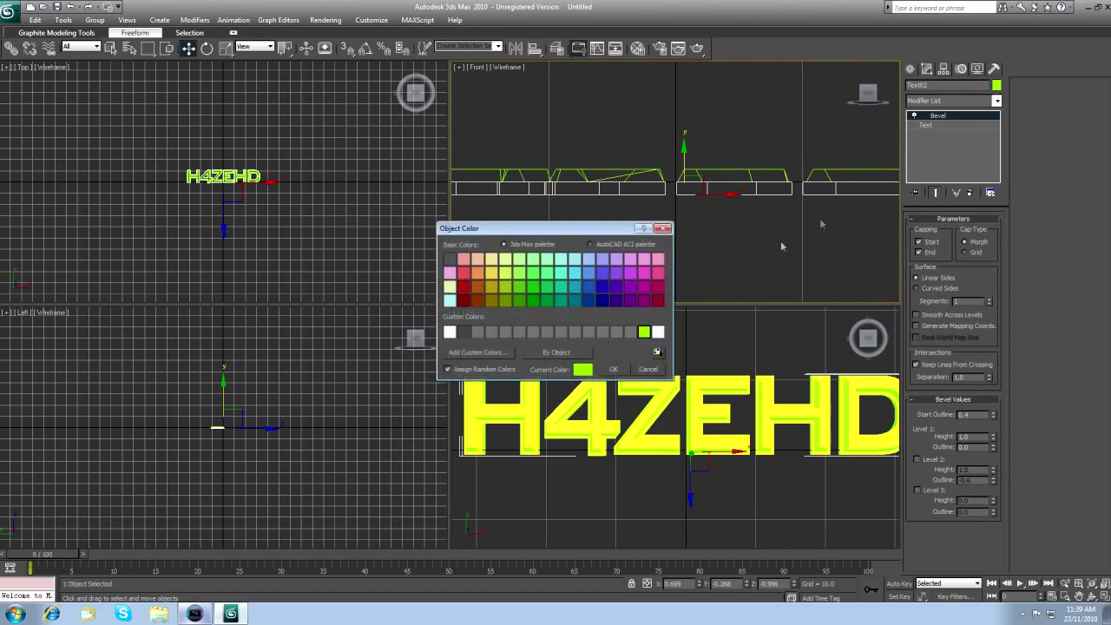
Step: Give the copied text a dark red object colour
left_click(658, 300)
left_click(615, 368)
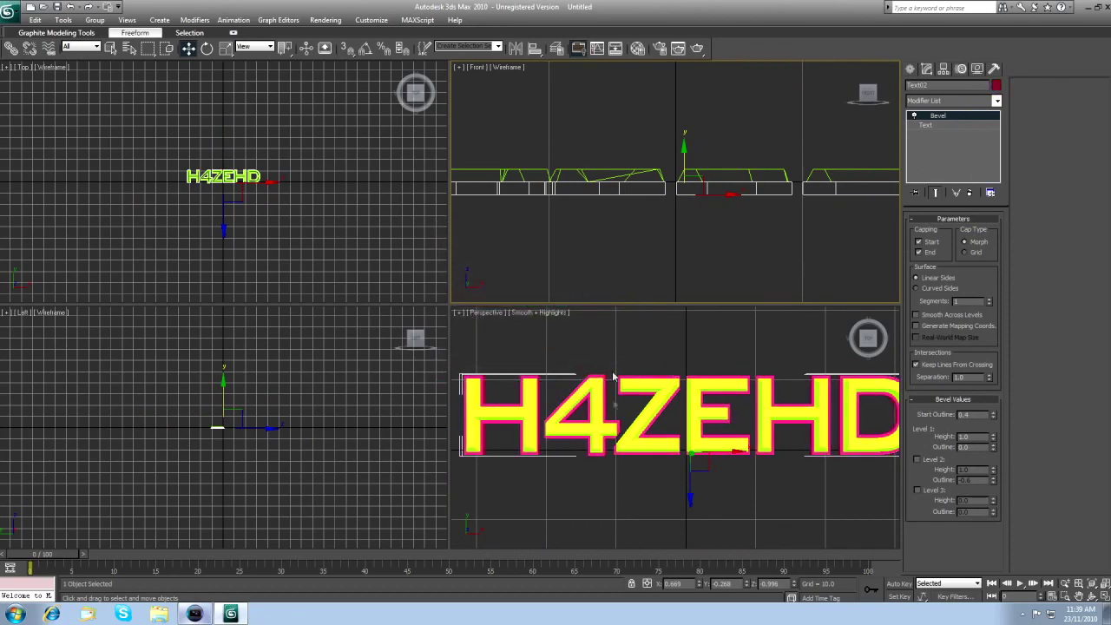
left_click(617, 491)
Step: Test-render the perspective view, then close the rendered frame
middle_click_drag(659, 458, 691, 401, "alt")
left_click(698, 49)
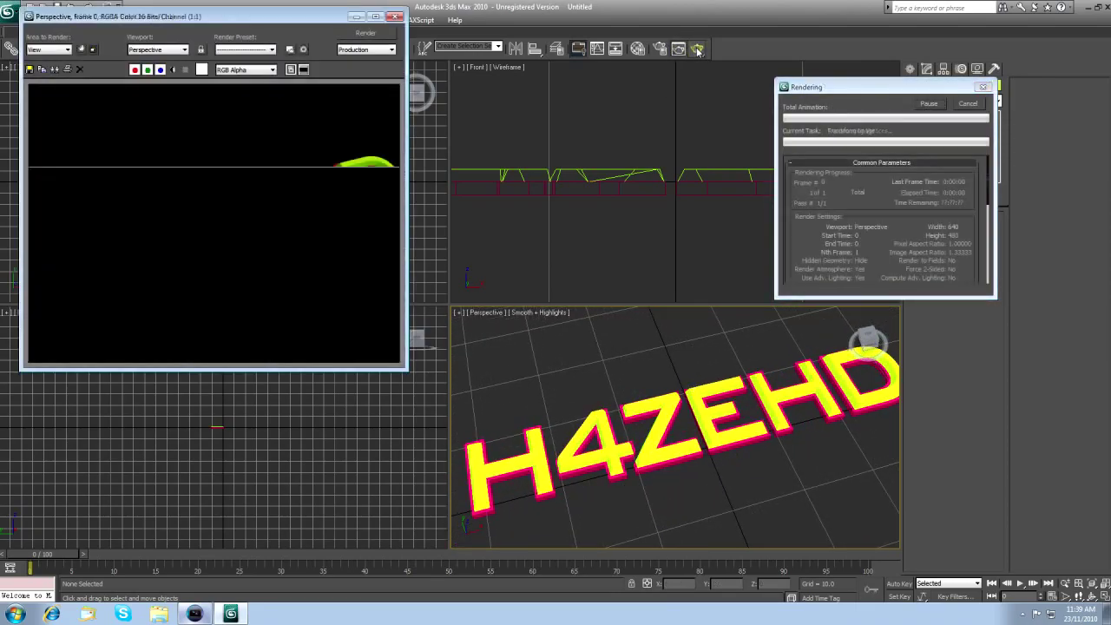
left_click(393, 17)
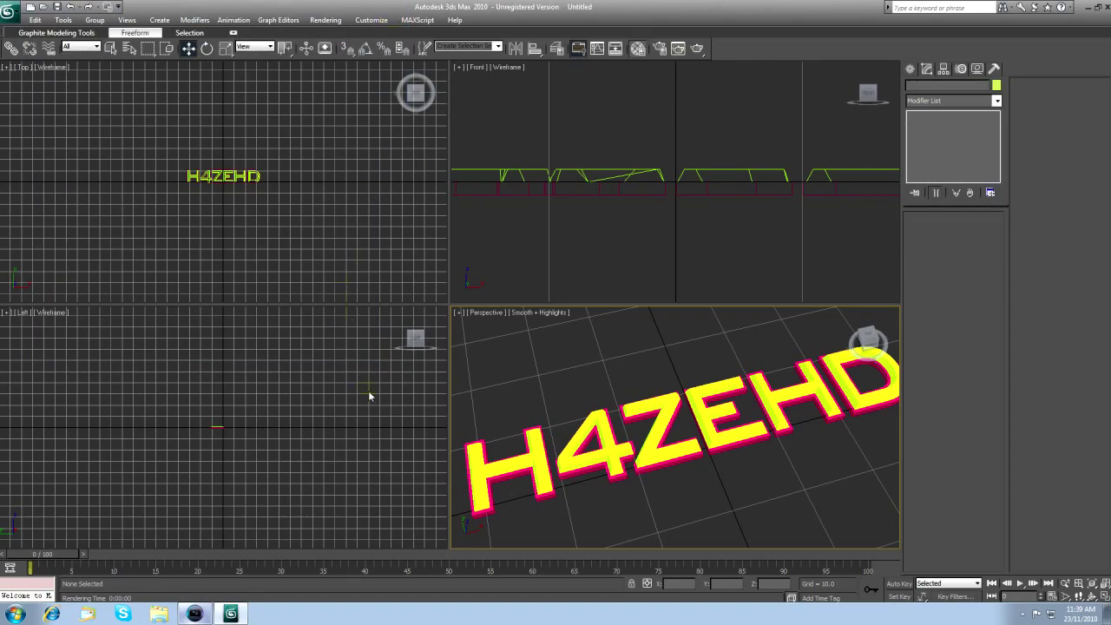
key("m")
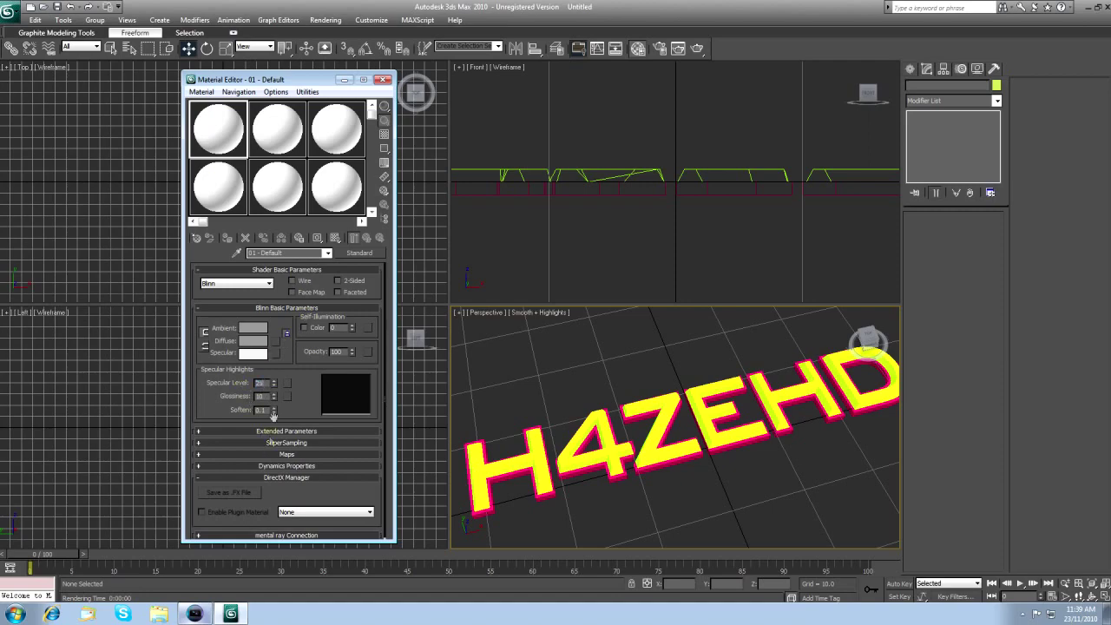
Step: Set the first material's specular level to 25 and add a Raytrace reflection map
key("Return")
left_click(291, 453)
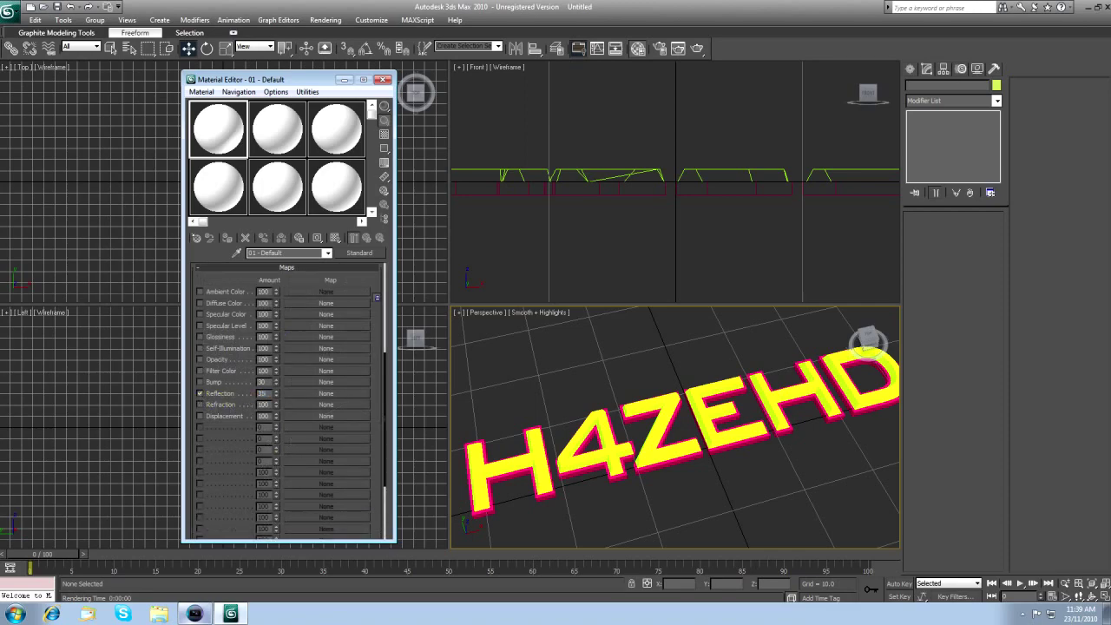
left_click(326, 394)
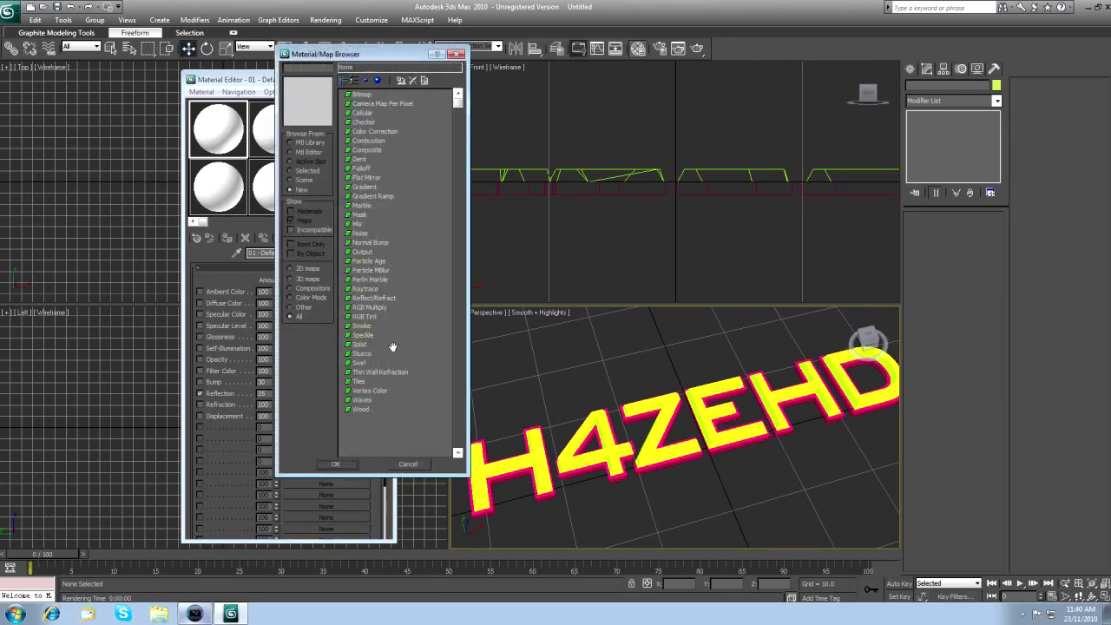
left_click(367, 289)
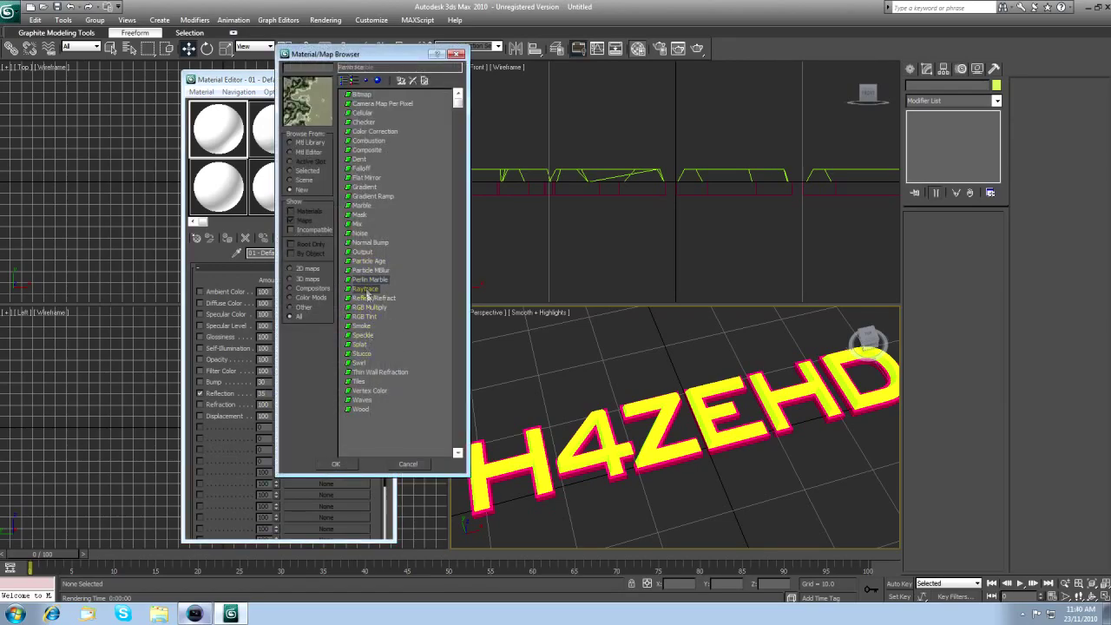
left_click(335, 463)
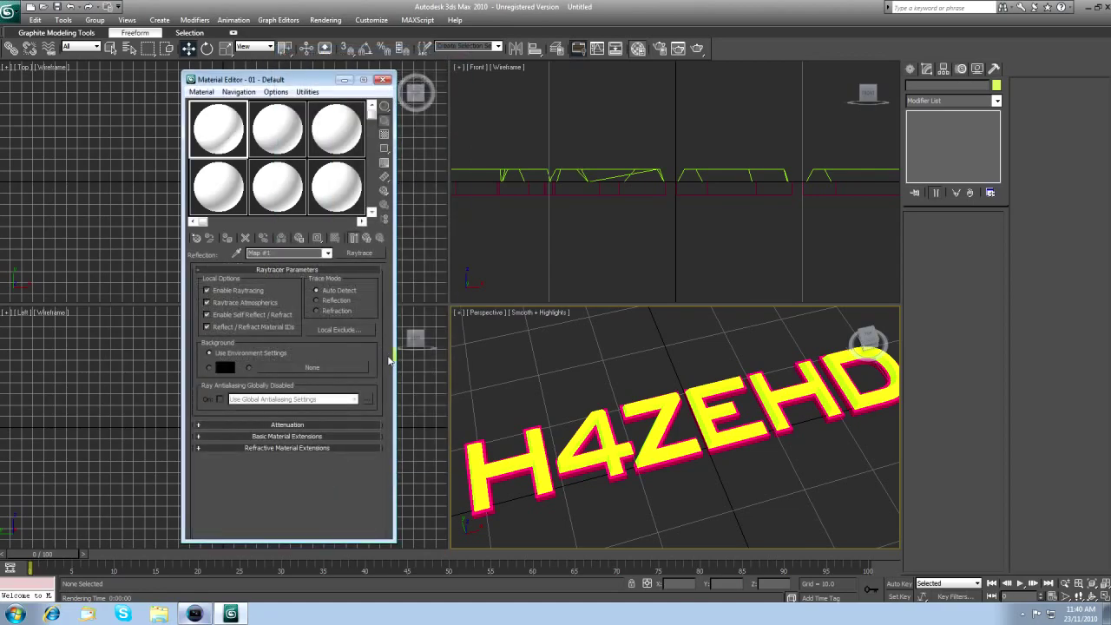
left_click(368, 240)
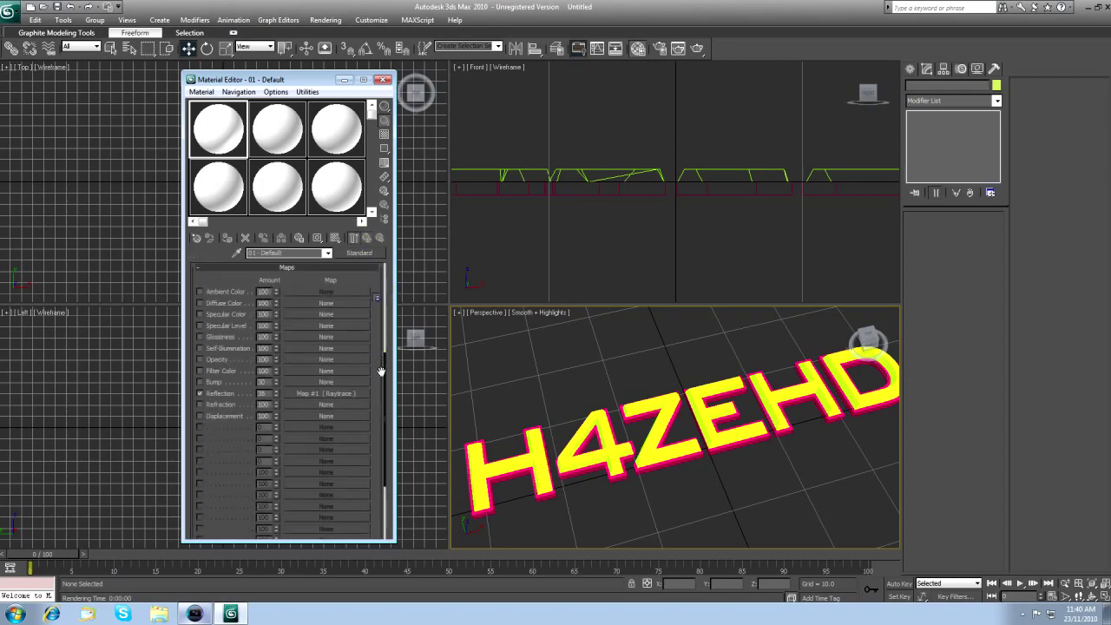
scroll(383, 363, "up", 1)
scroll(383, 363, "up", 5)
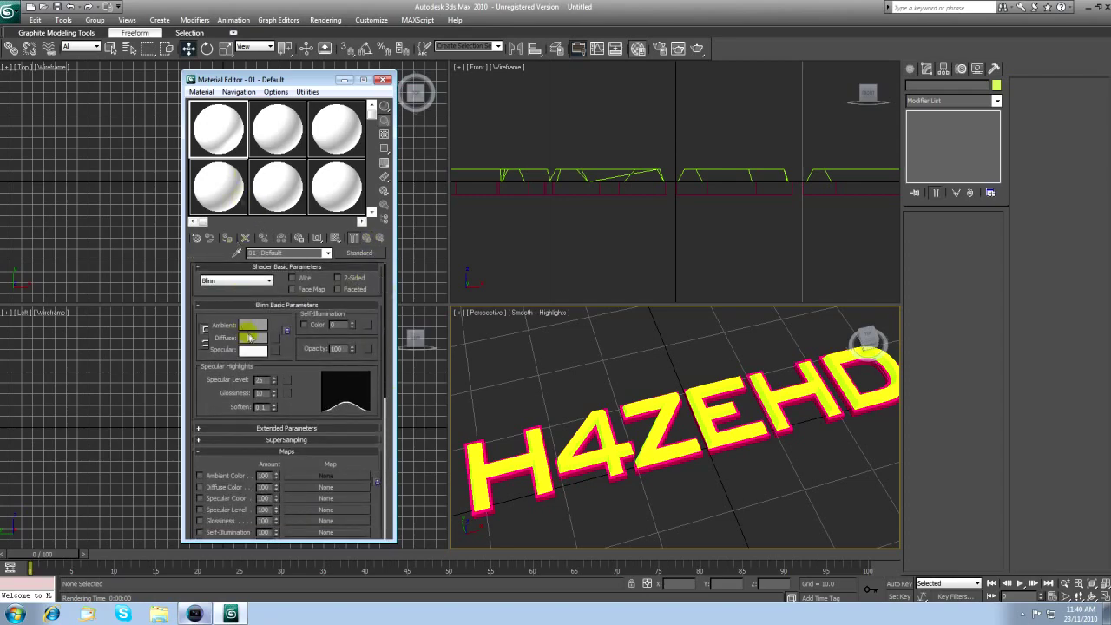
Step: Make the material's diffuse colour bright green and apply it to the H4ZEHD text
left_click(253, 339)
left_click(255, 76)
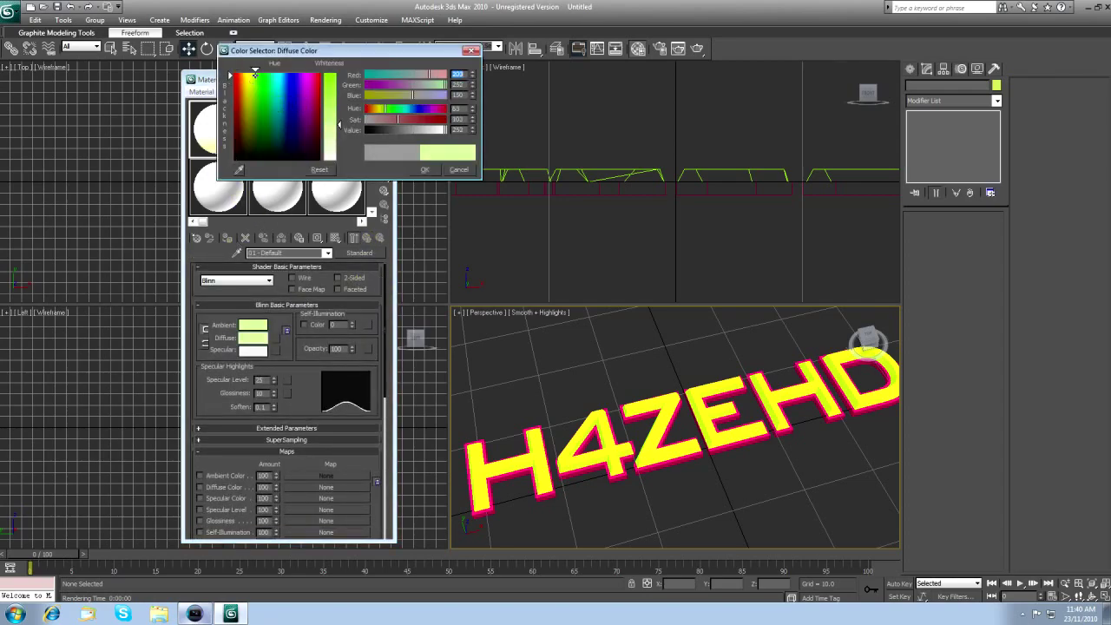
left_click_drag(339, 124, 338, 76)
left_click_drag(257, 78, 257, 70)
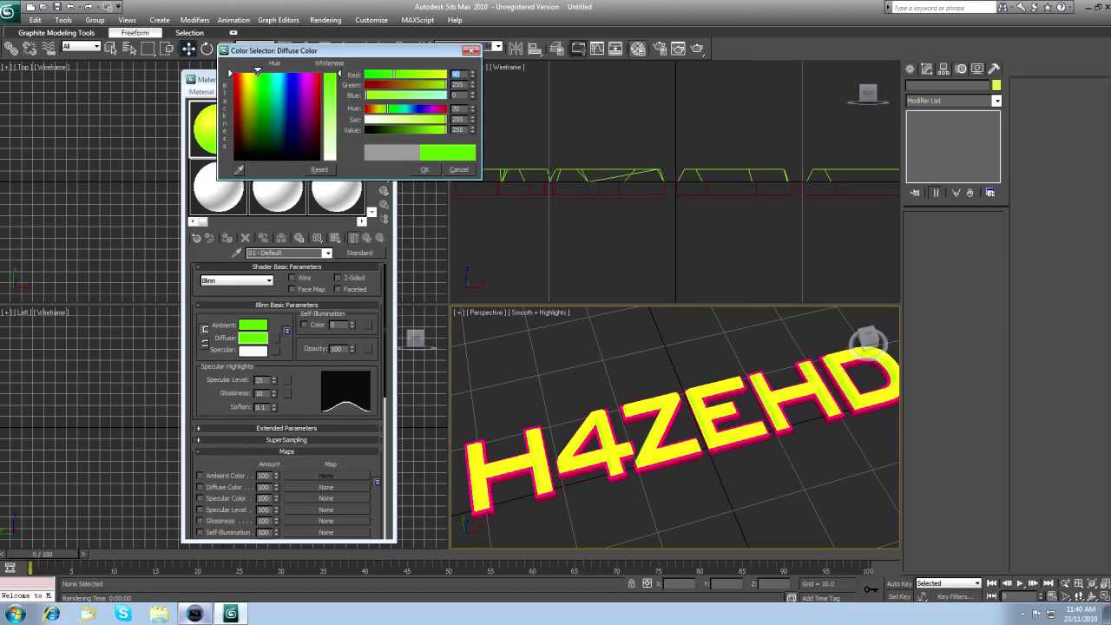
left_click(433, 170)
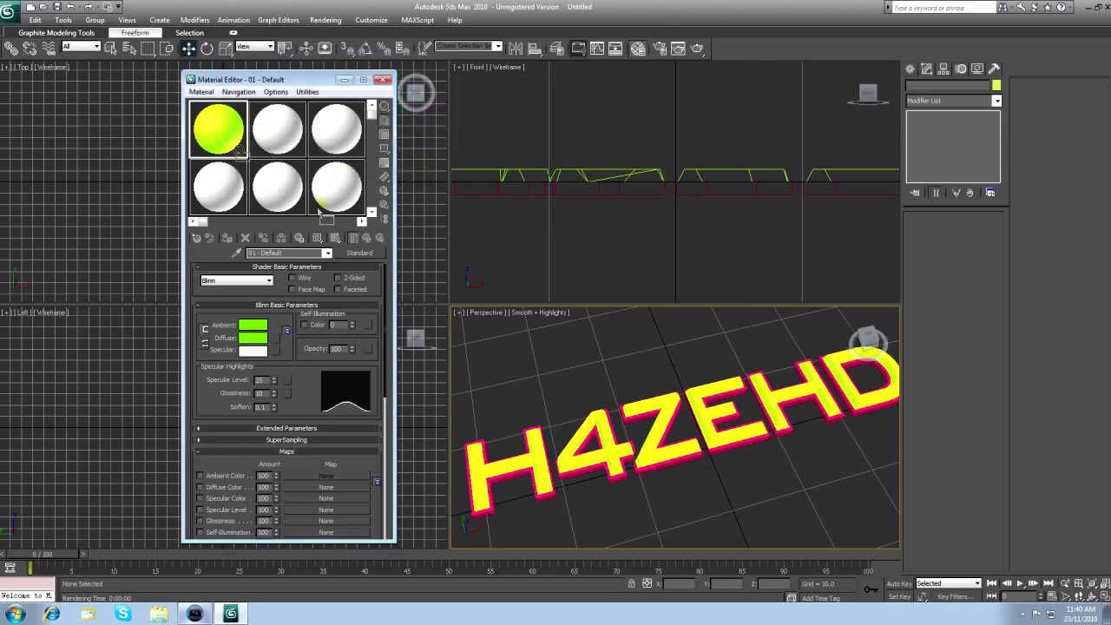
left_click_drag(567, 464, 569, 460)
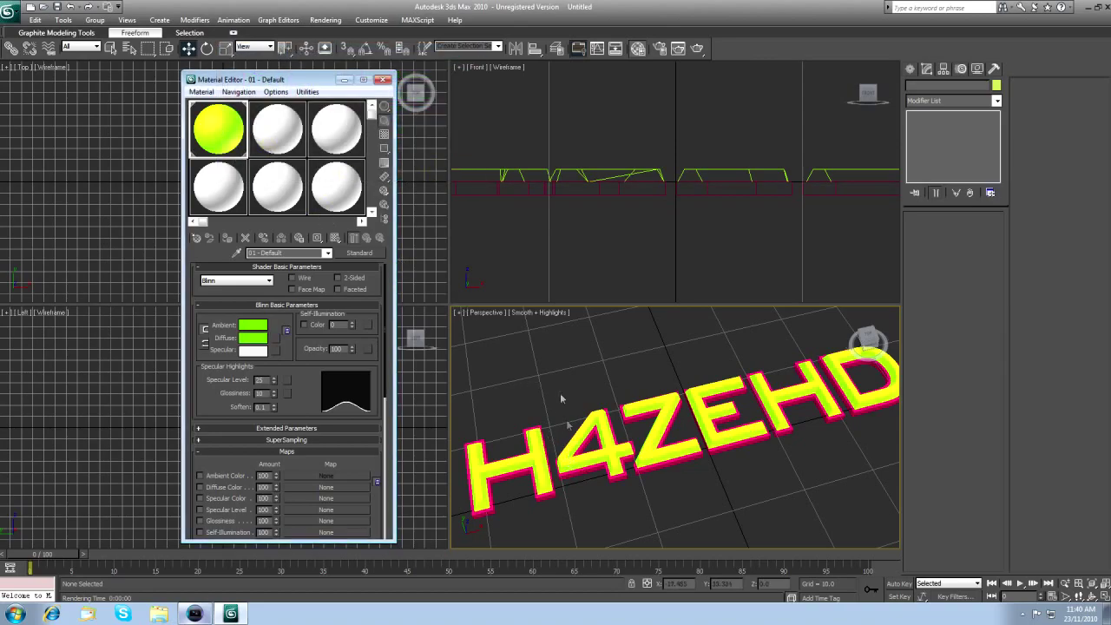
Step: In the second material slot, set reflection to 35 with a Raytrace map
left_click(276, 143)
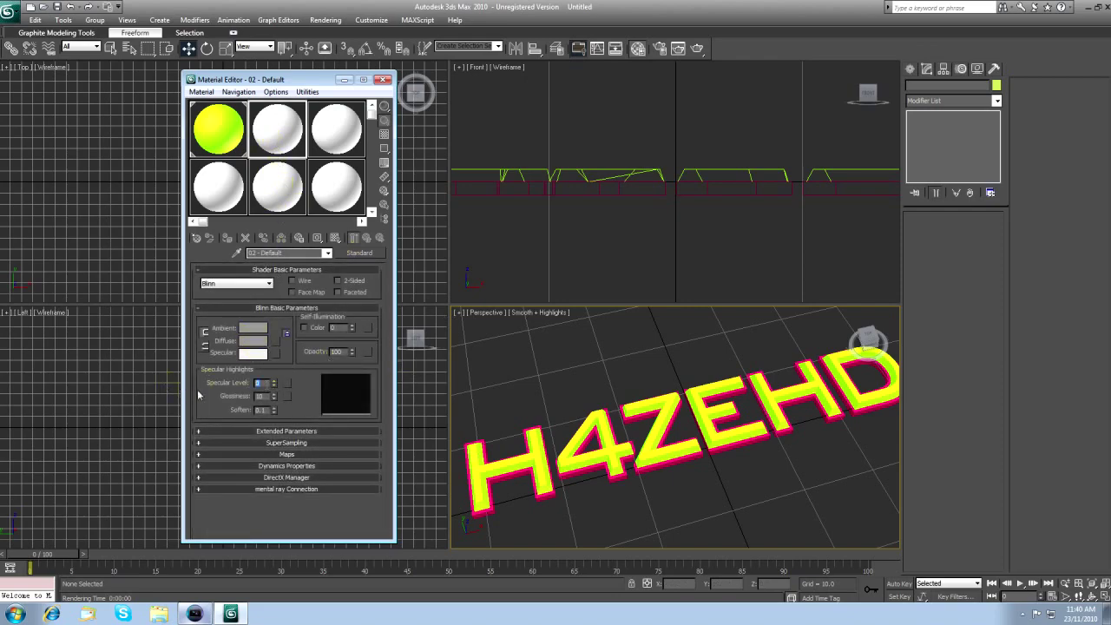
left_click(287, 454)
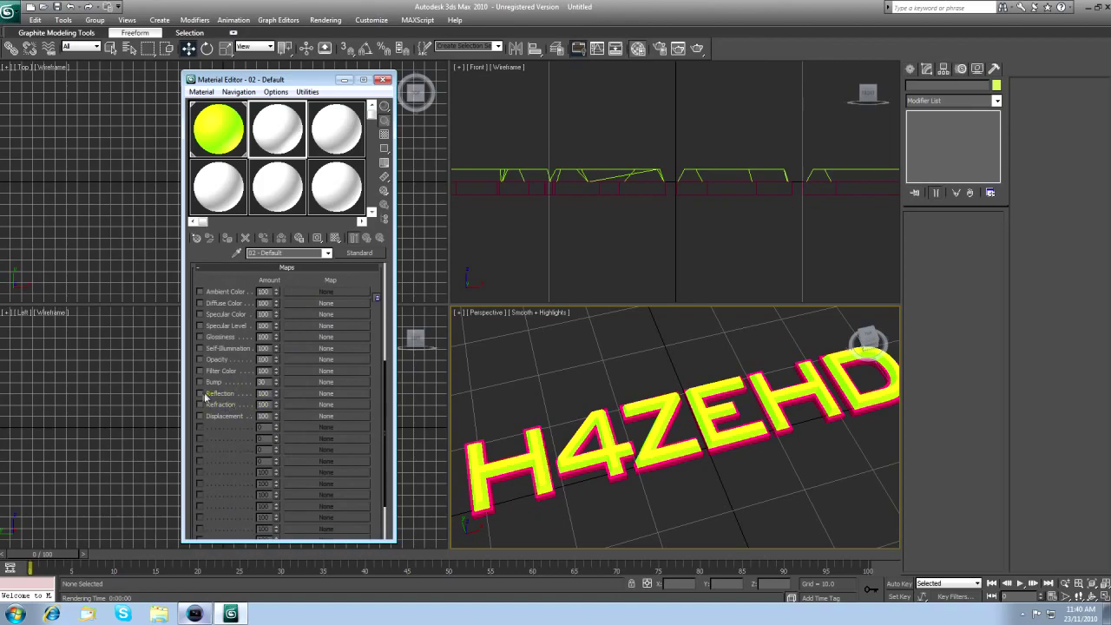
left_click(200, 393)
type("35")
left_click(325, 393)
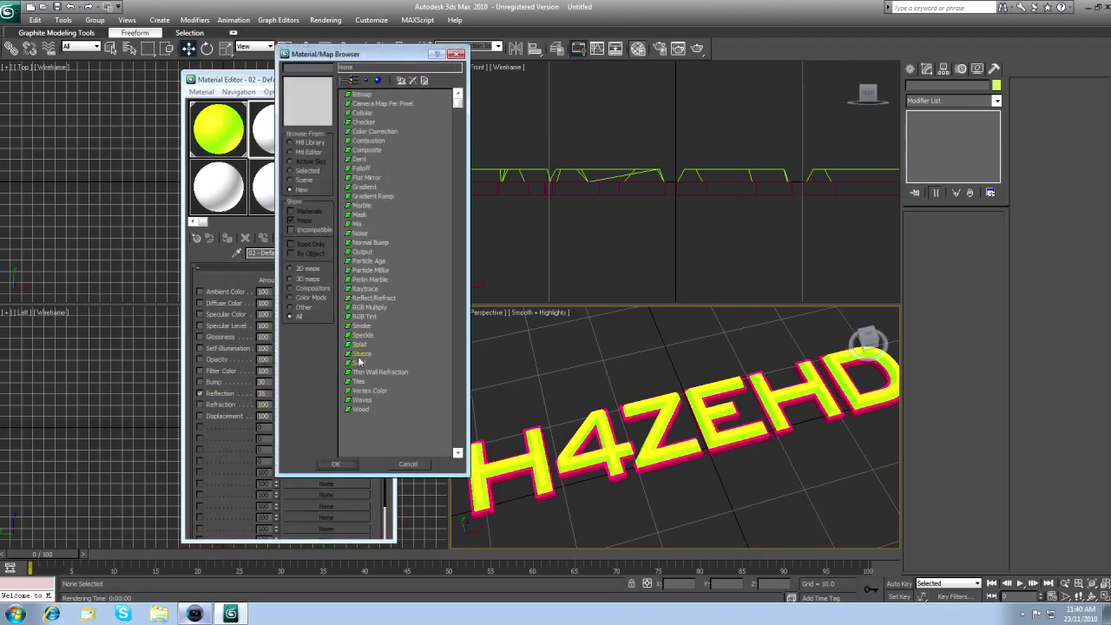
left_click(365, 288)
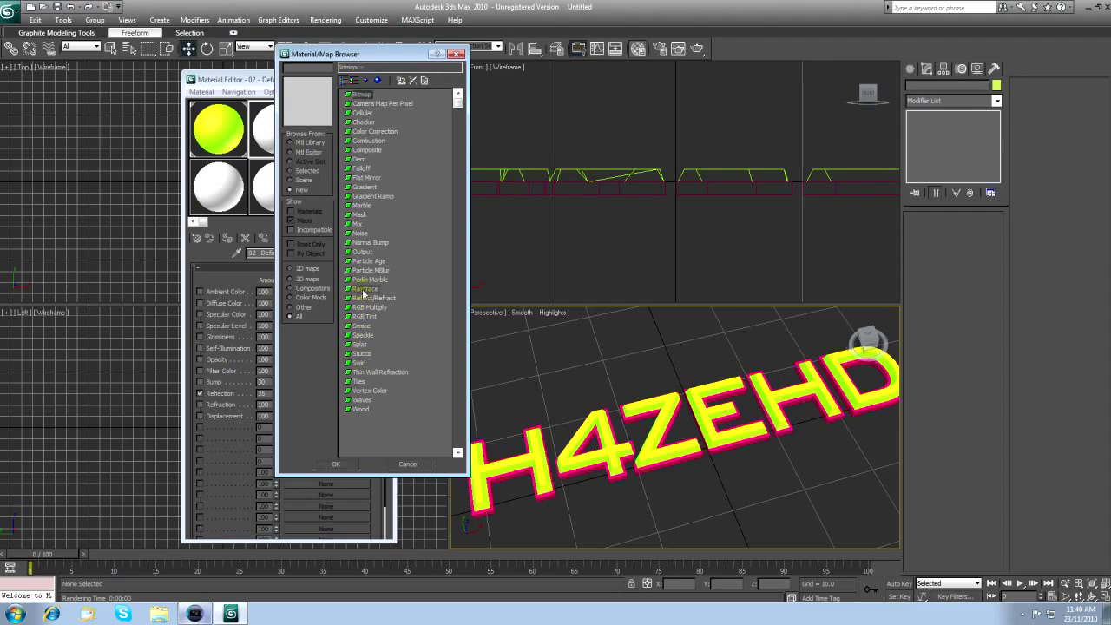
left_click(336, 463)
left_click(353, 237)
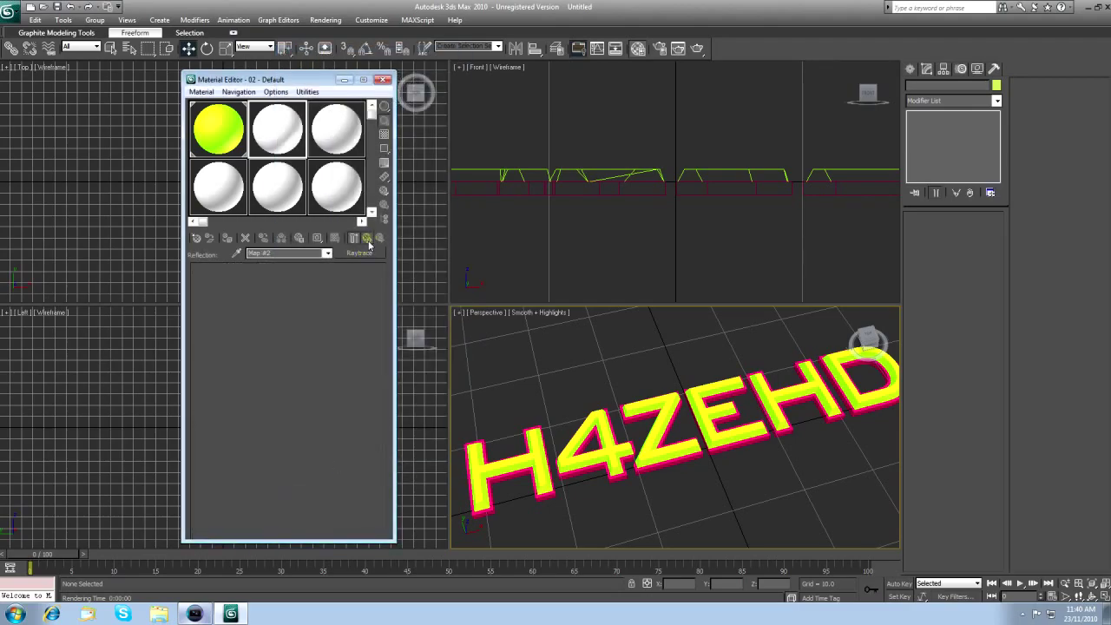
left_click_drag(384, 295, 388, 254)
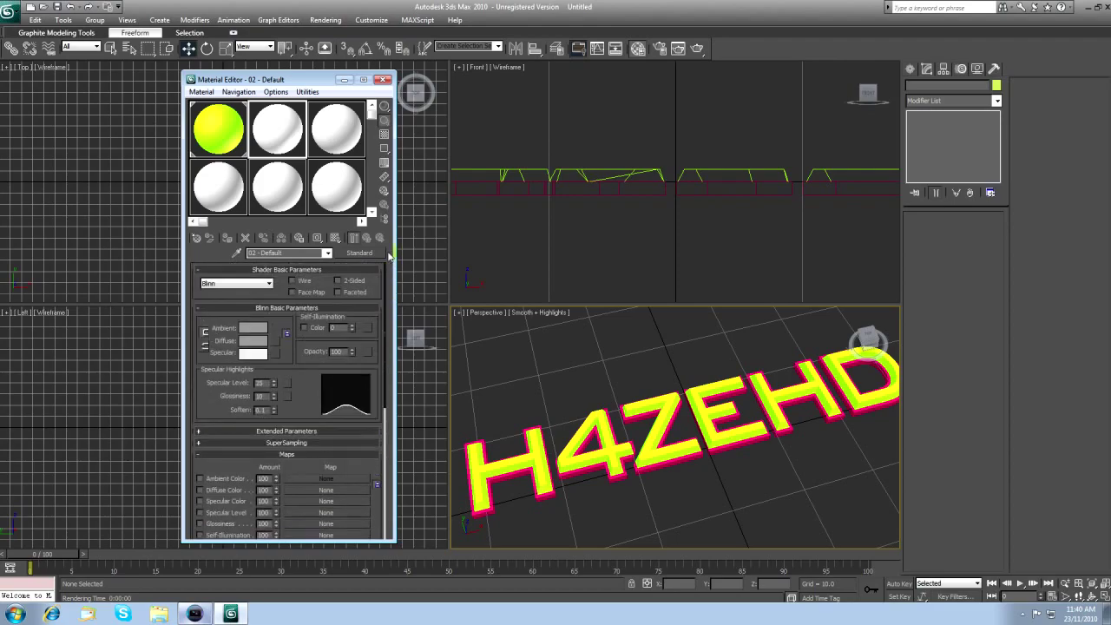
Step: Darken material 02's diffuse to value 29 and apply it to Text02
left_click(251, 341)
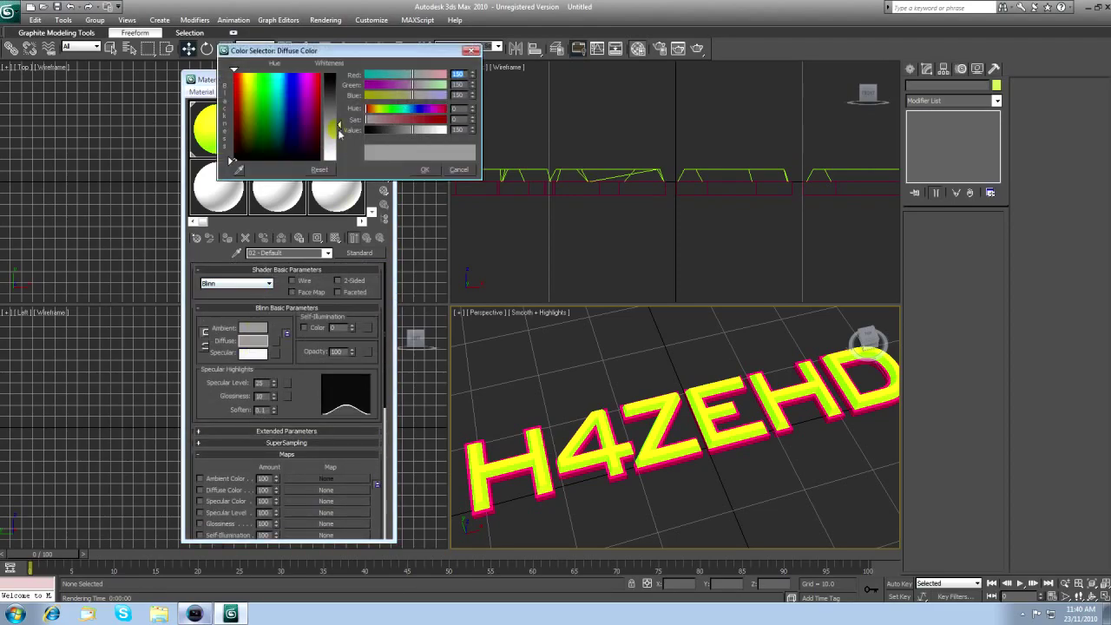
left_click_drag(339, 132, 337, 84)
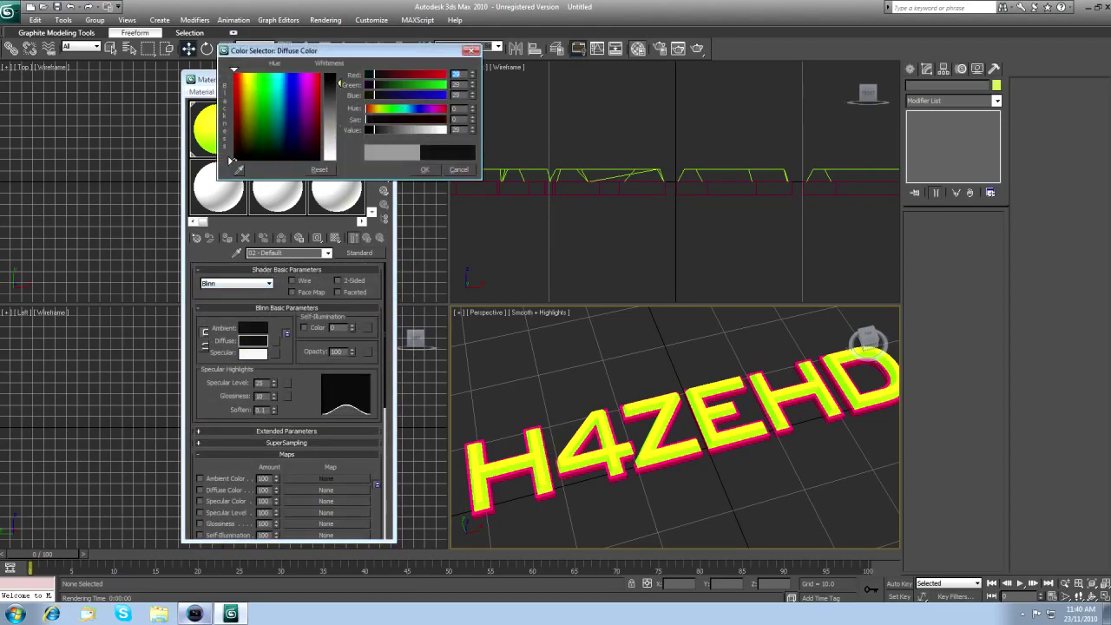
left_click(423, 169)
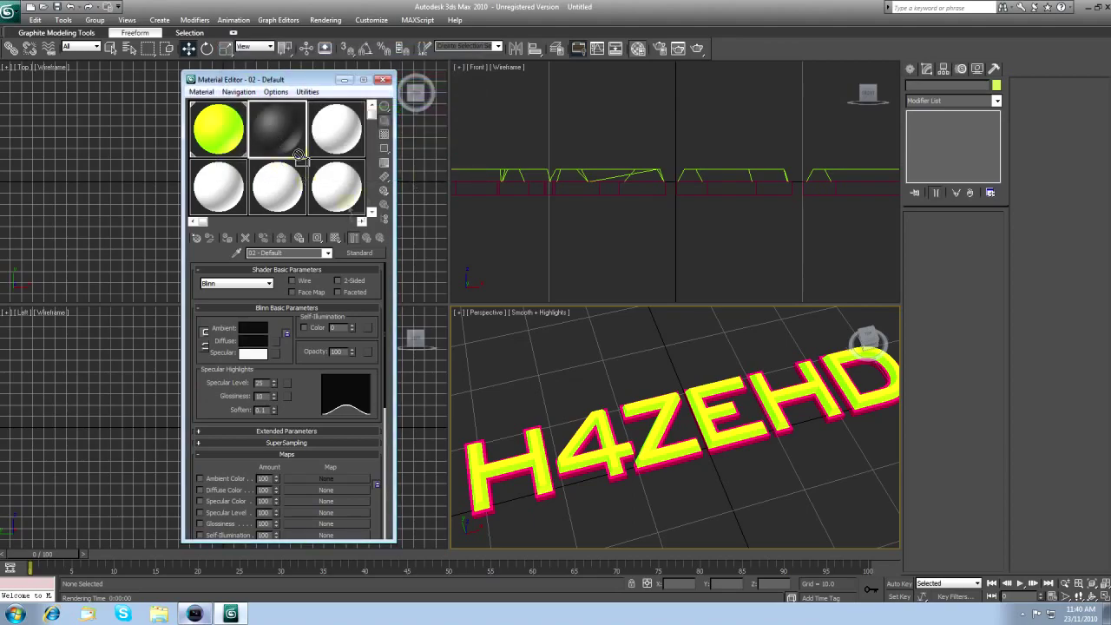
left_click_drag(643, 473, 646, 473)
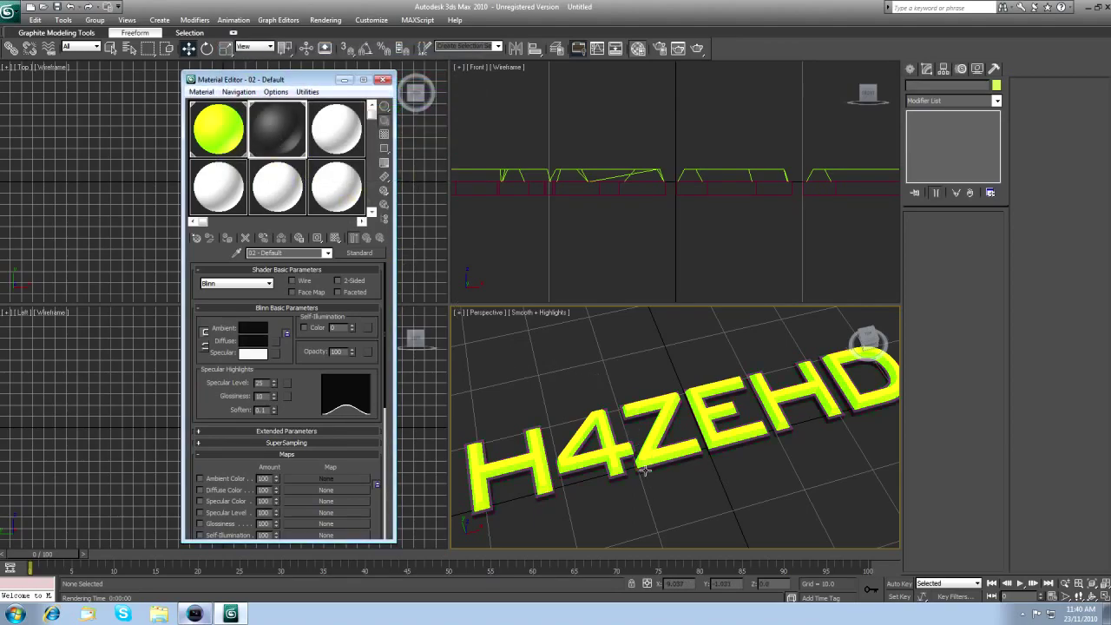
Step: Render two perspective previews of H4ZEHD from slightly different angles, then close the Material Editor
middle_click_drag(657, 349, 640, 327)
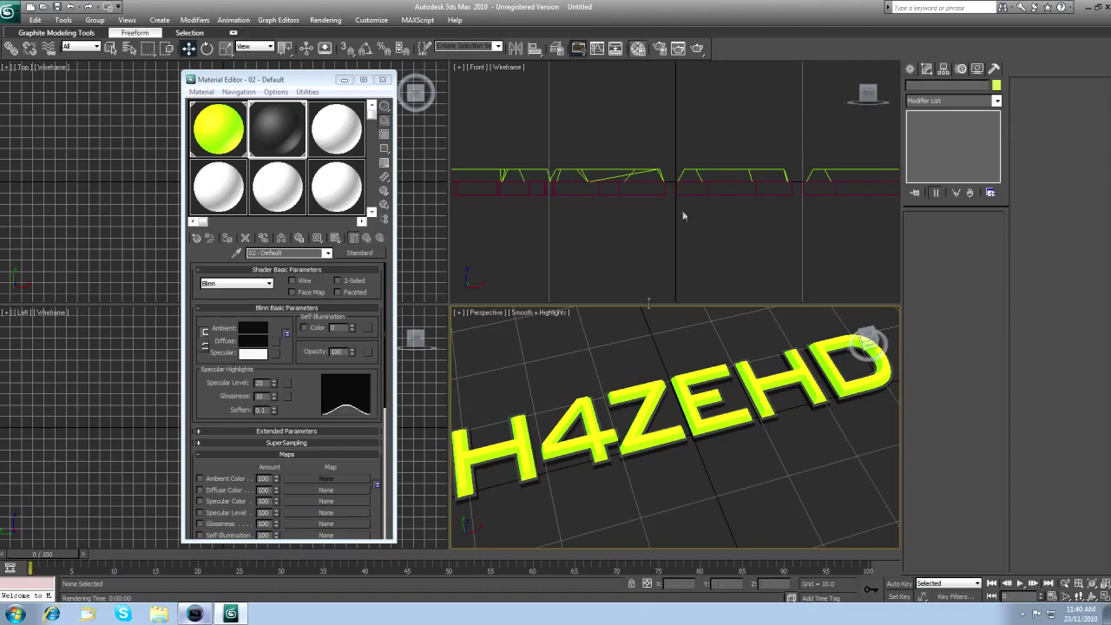
left_click(698, 50)
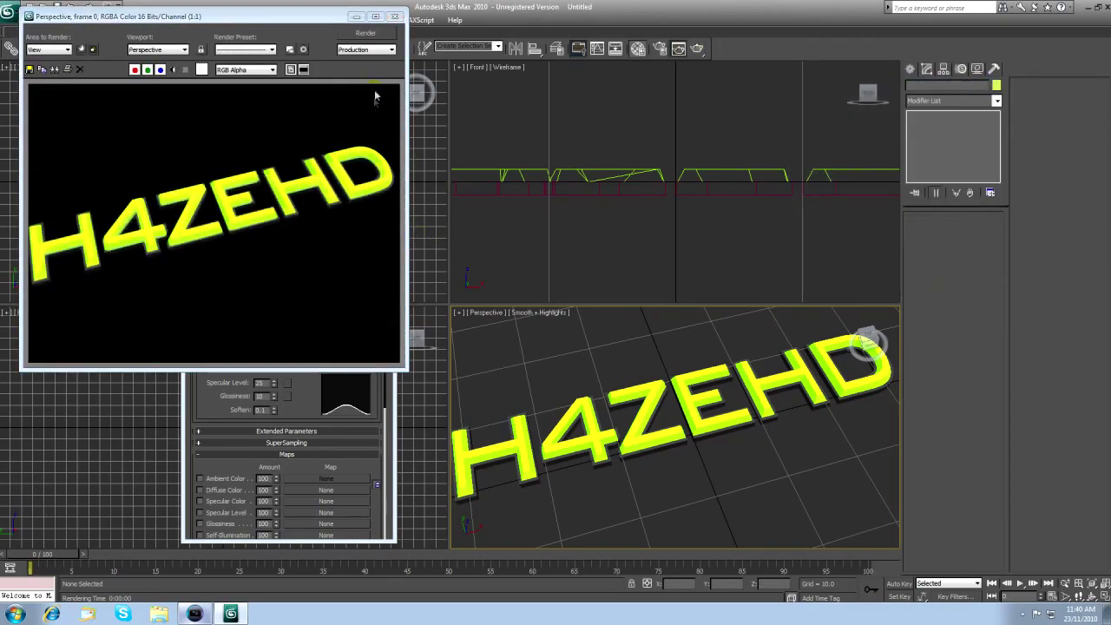
left_click(395, 17)
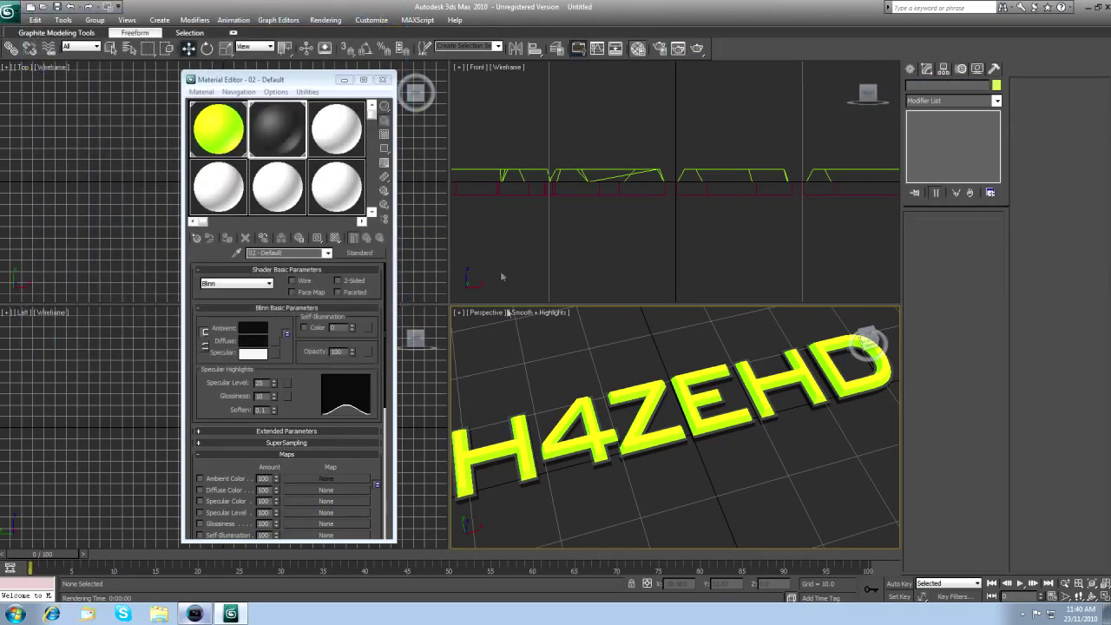
middle_click_drag(599, 326, 686, 345, "alt")
left_click(702, 51)
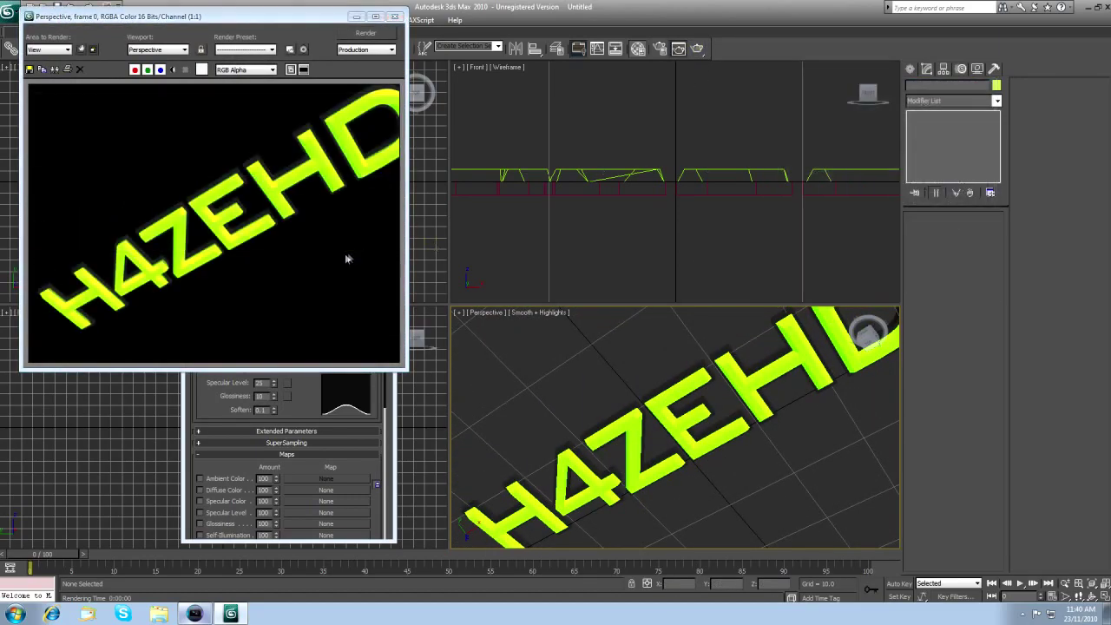
left_click(395, 17)
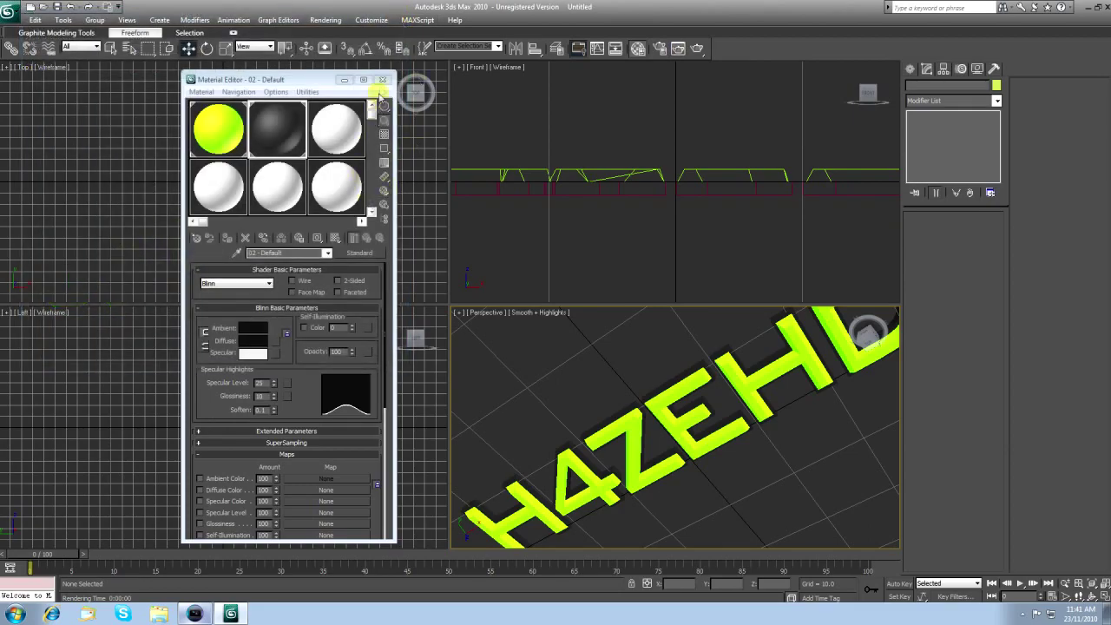
left_click(382, 79)
Step: From the front view, select both H4ZEHD text objects and group them as 'H4ZEHDs Groupies'
left_click(867, 333)
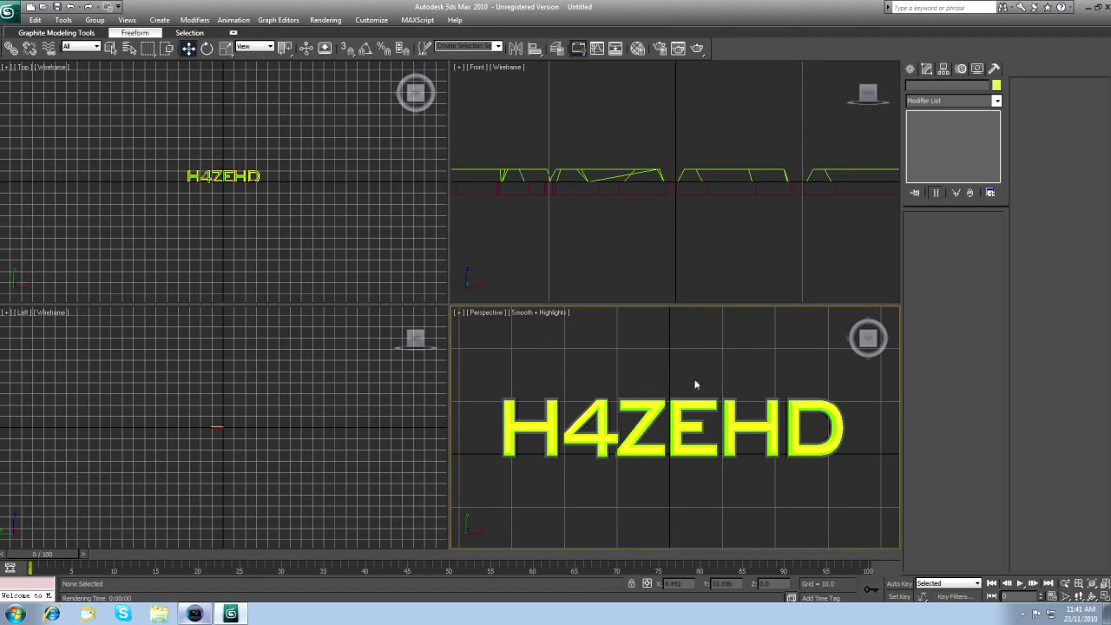
left_click_drag(702, 362, 618, 500)
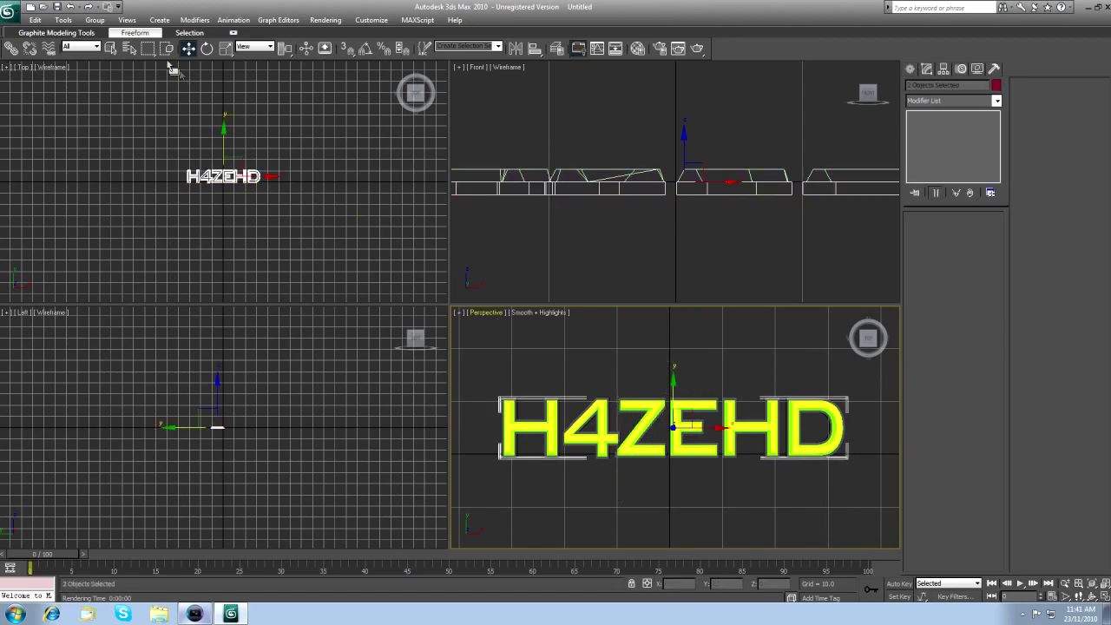
left_click(94, 19)
left_click(100, 33)
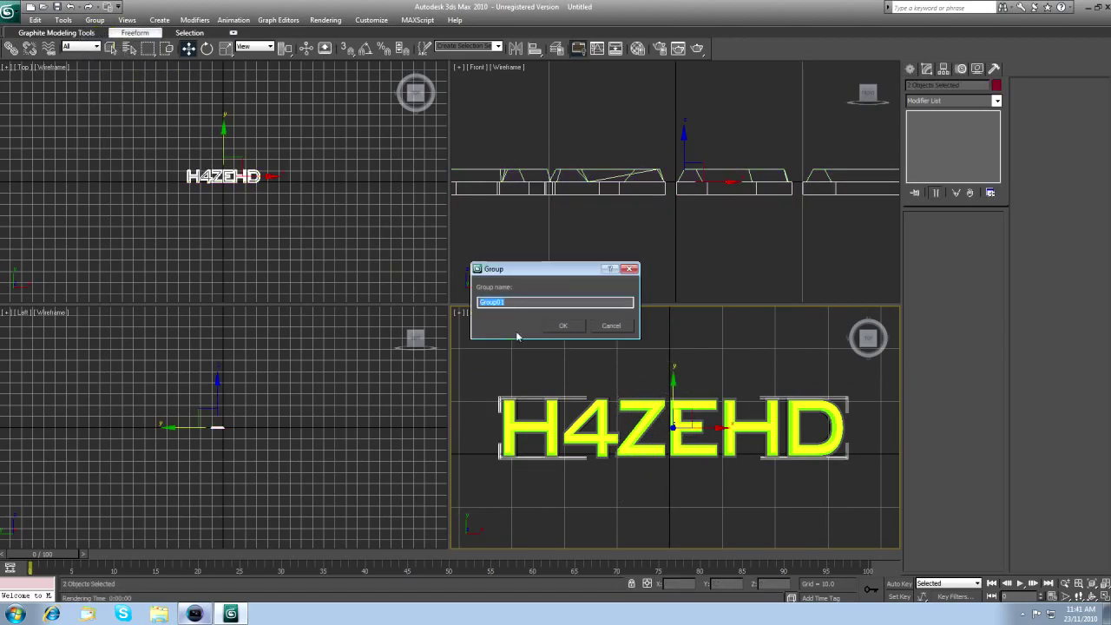
type("H4ZEHDs Groupies")
key("Return")
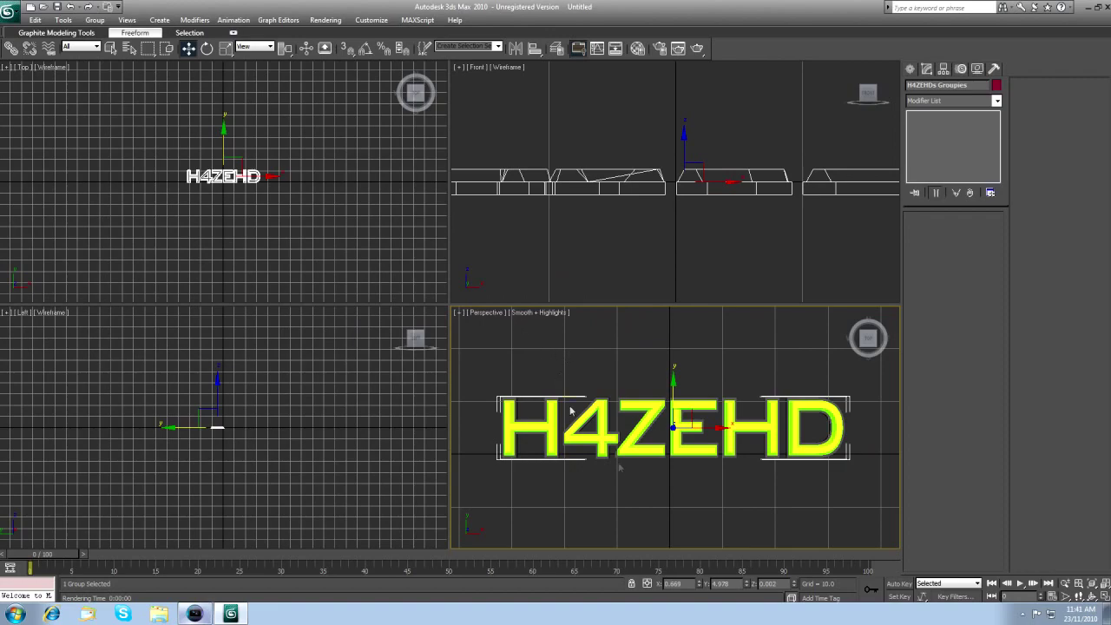
Step: Turn on manual Set Key mode and go to frame 31
left_click_drag(52, 562, 323, 568)
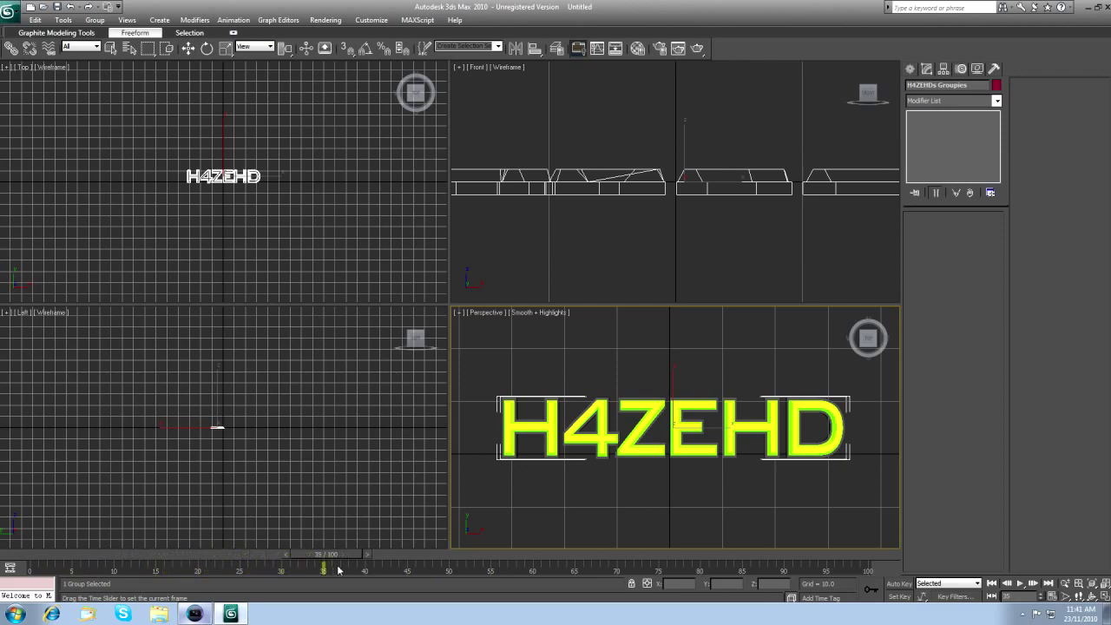
key("w")
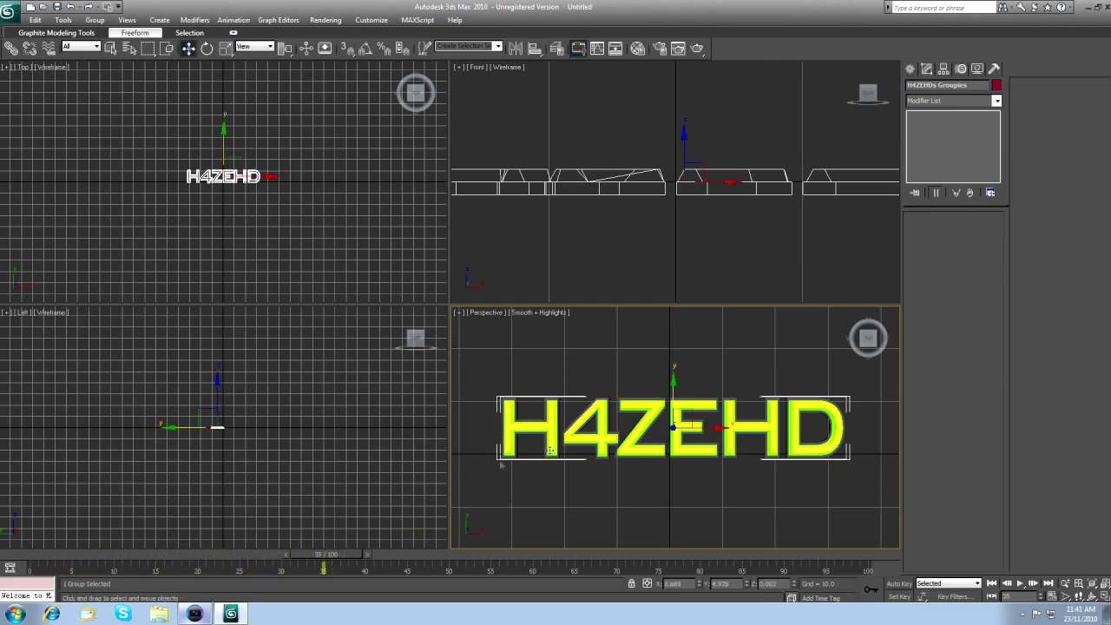
left_click(896, 597)
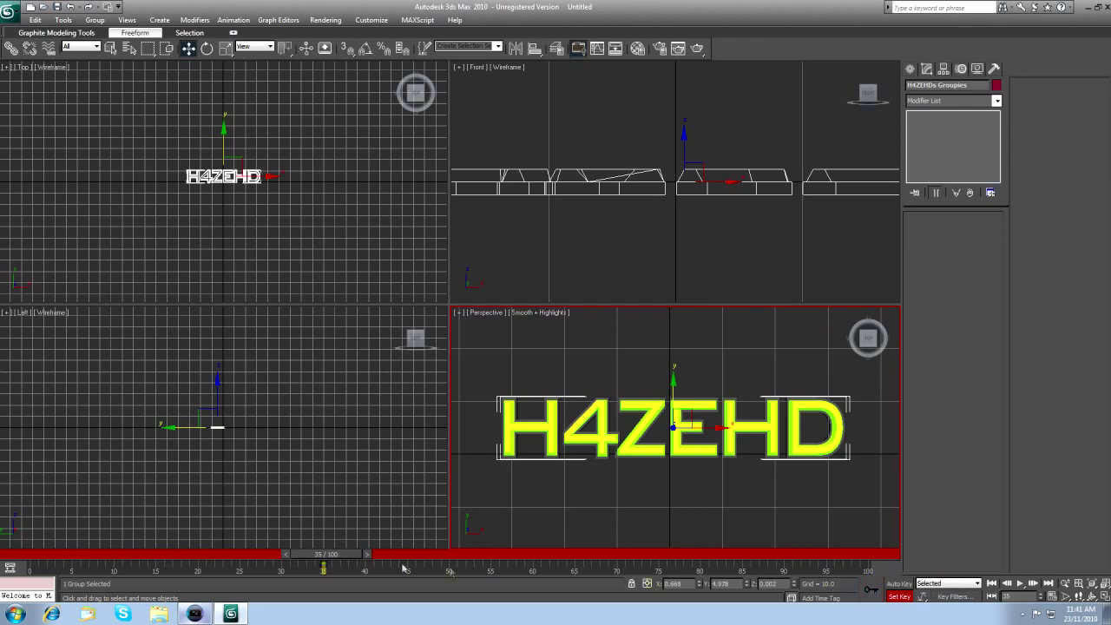
left_click_drag(349, 562, 38, 564)
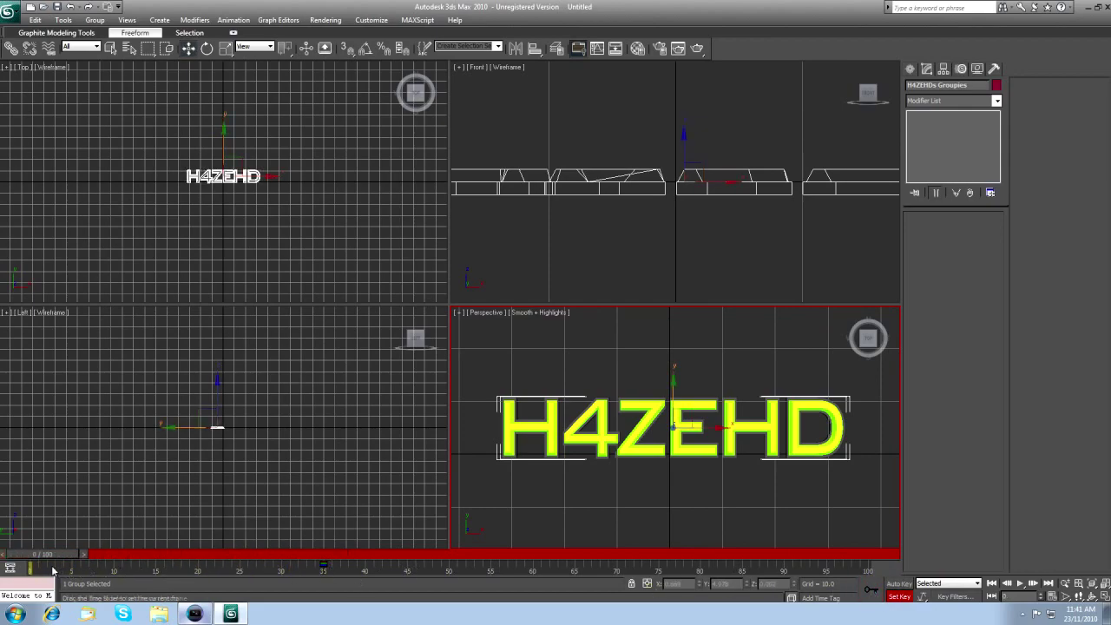
Step: Key a rotation of the H4ZEHD group and scale it up hugely
left_click(207, 49)
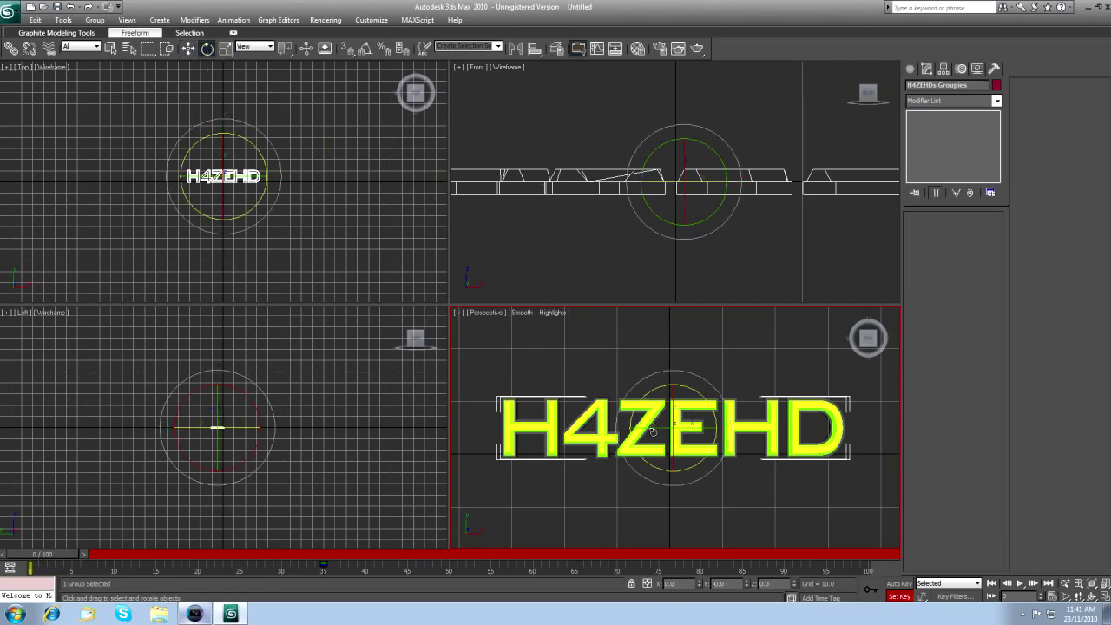
left_click_drag(652, 431, 597, 515)
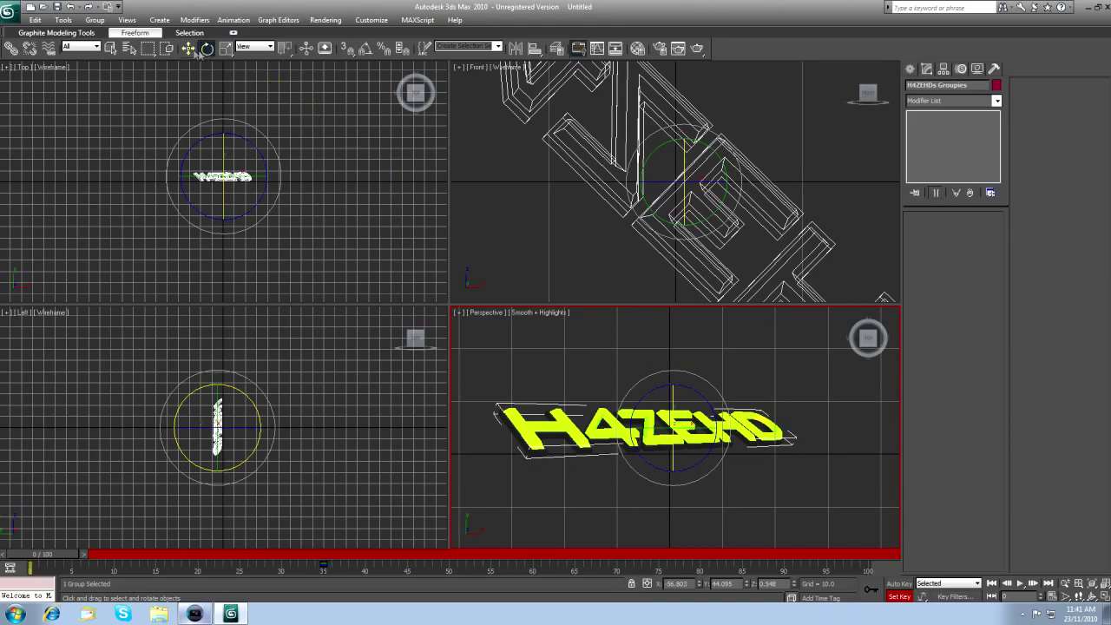
left_click(226, 47)
left_click_drag(672, 425, 177, 456)
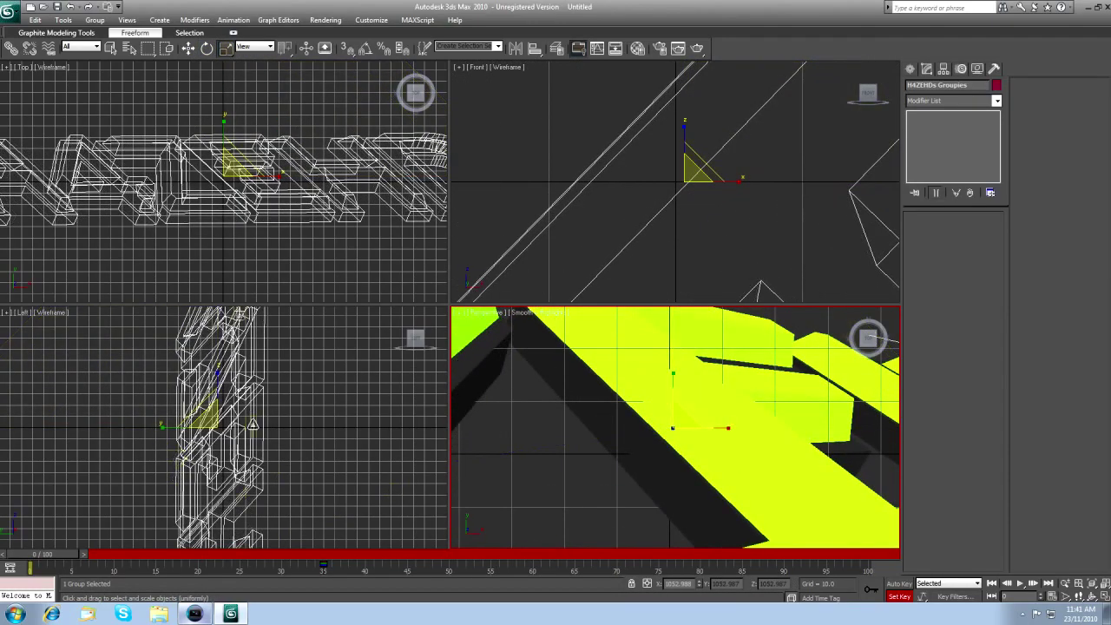
Step: Move the group far left along X and further away in the Left view, then preview at frame 21
left_click(187, 48)
left_click_drag(723, 427, 185, 418)
left_click(217, 407)
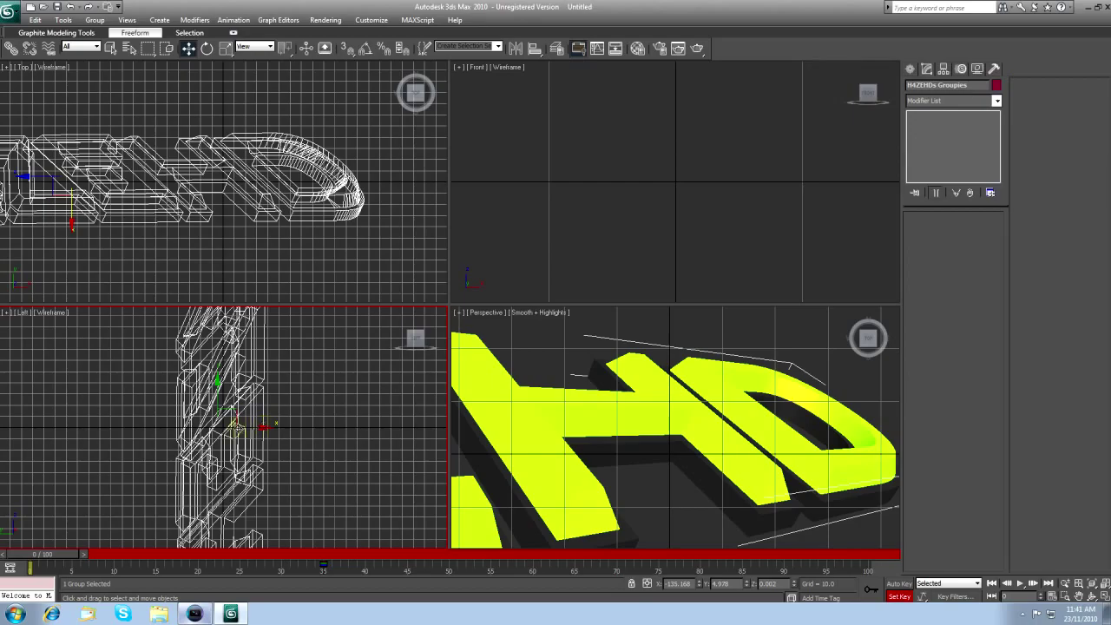
left_click_drag(261, 427, 143, 389)
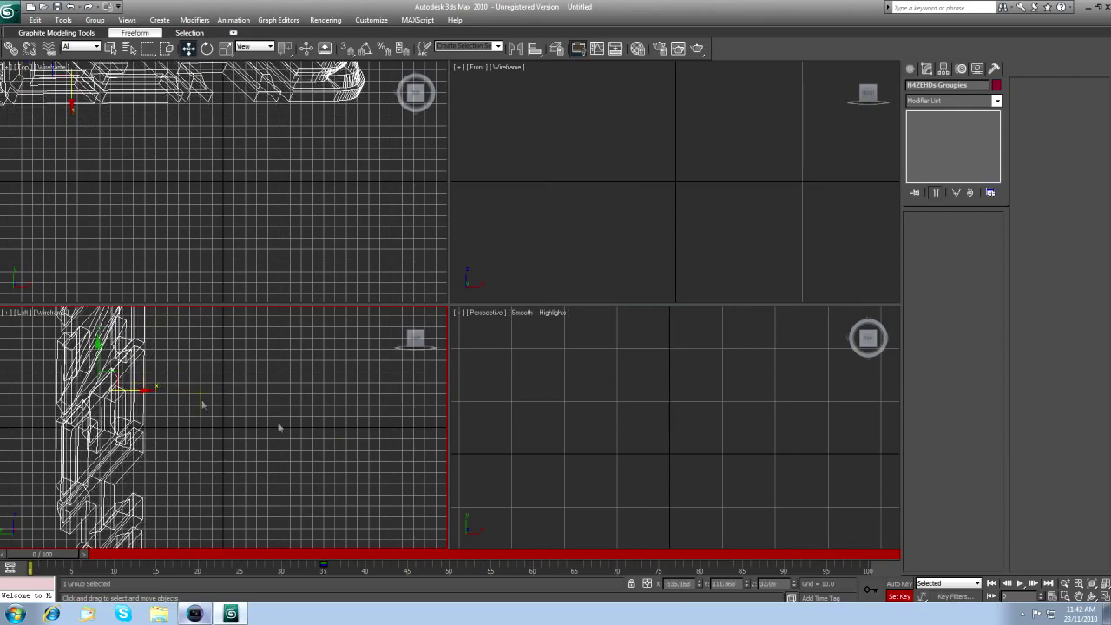
left_click(465, 460)
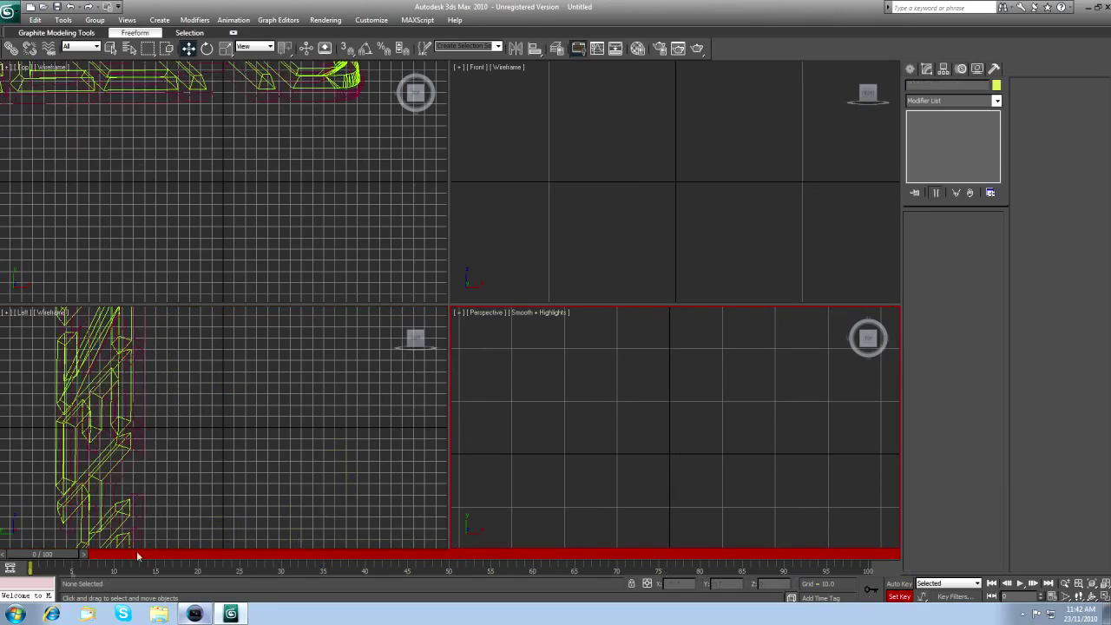
left_click(111, 448)
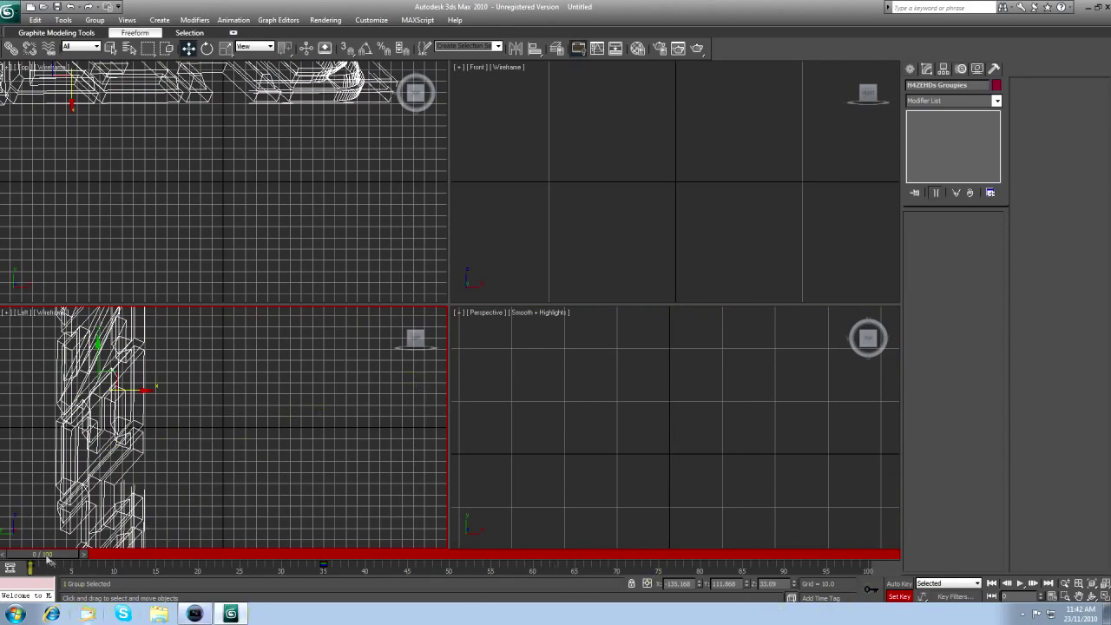
left_click_drag(48, 561, 449, 584)
key("w")
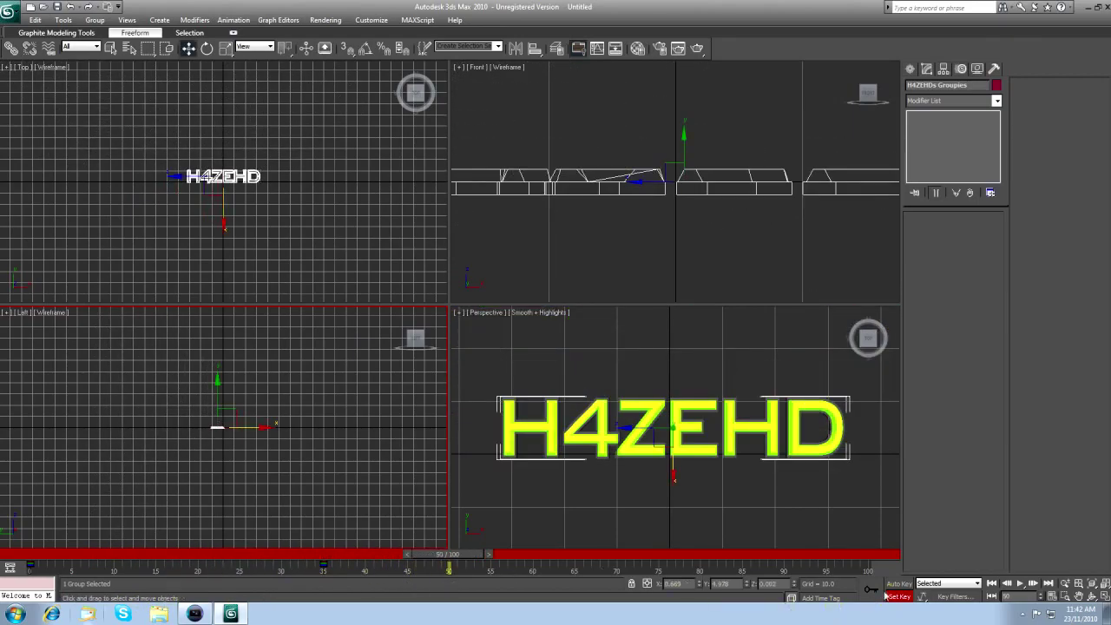
Step: At frame 65, move the H4ZEHD group down toward the camera and out of view
left_click_drag(481, 558, 585, 559)
key("w")
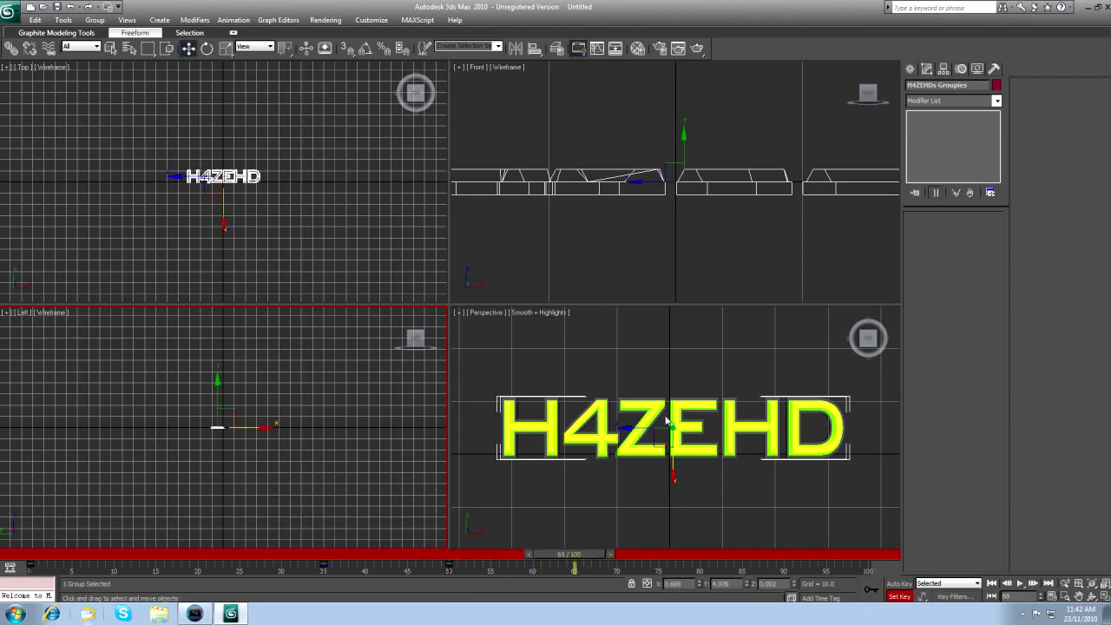
left_click(672, 477)
left_click(673, 427)
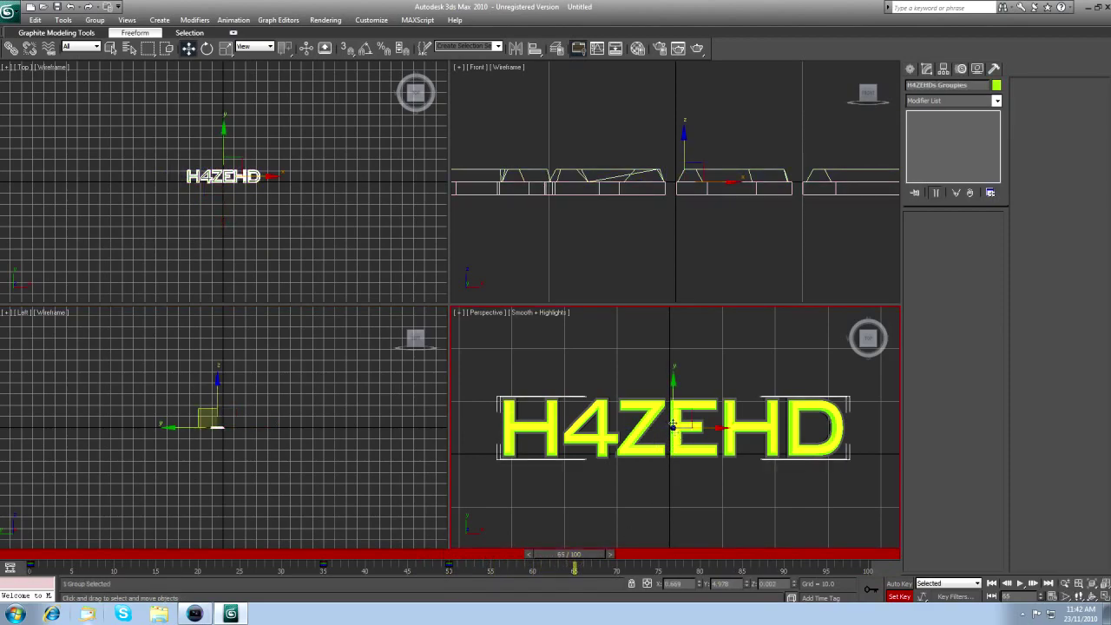
left_click_drag(674, 388, 703, 564)
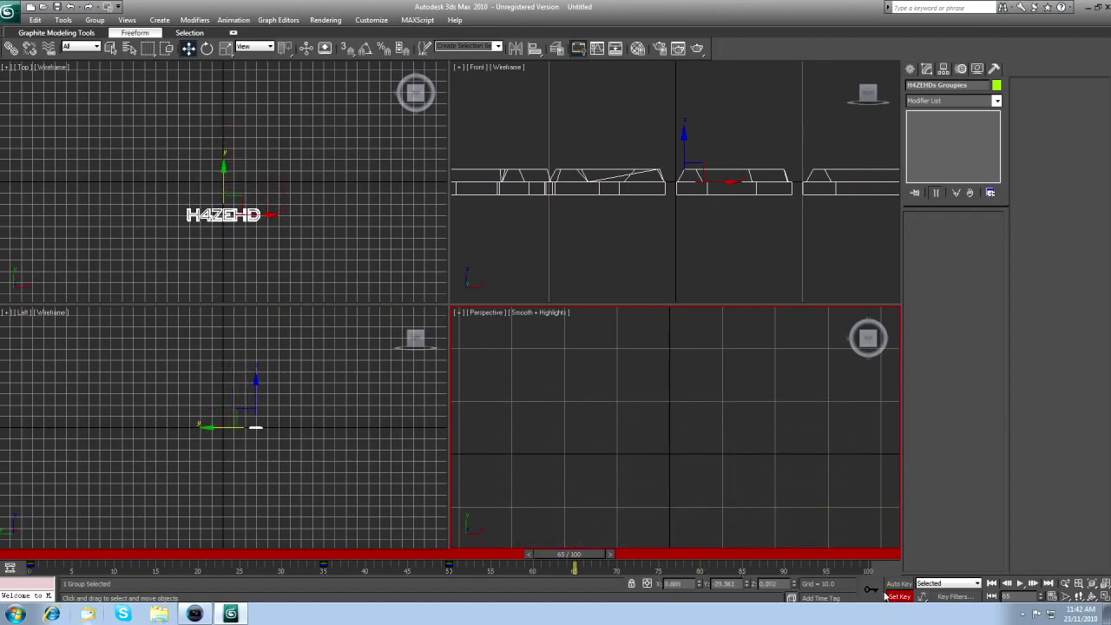
Step: Return to around frame 34 and play back the animation
left_click_drag(594, 556, 339, 587)
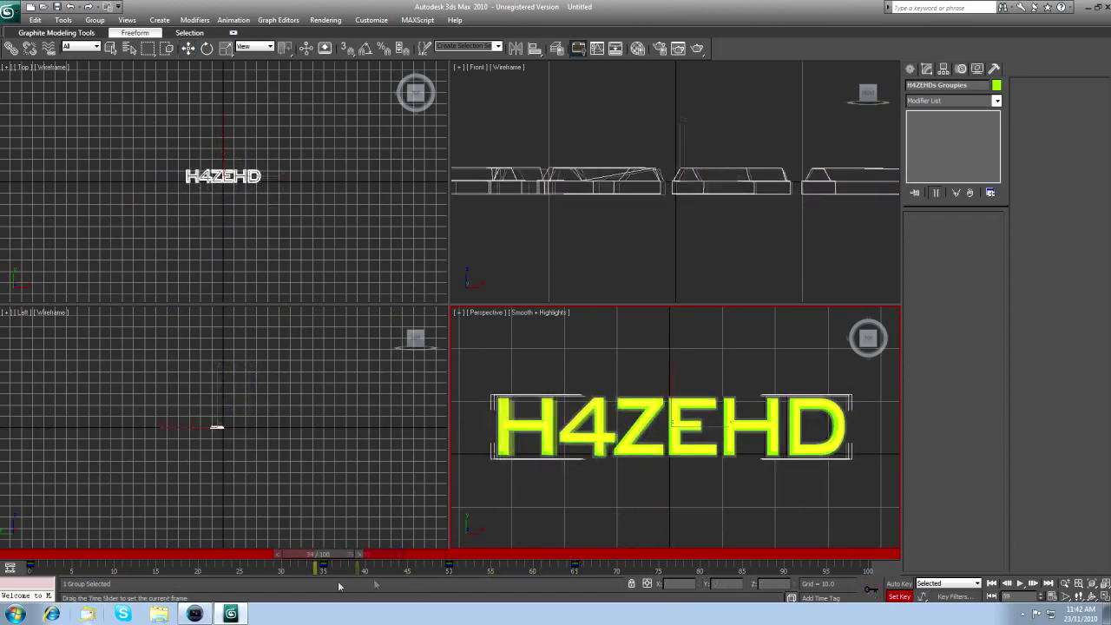
key("w")
left_click(1018, 584)
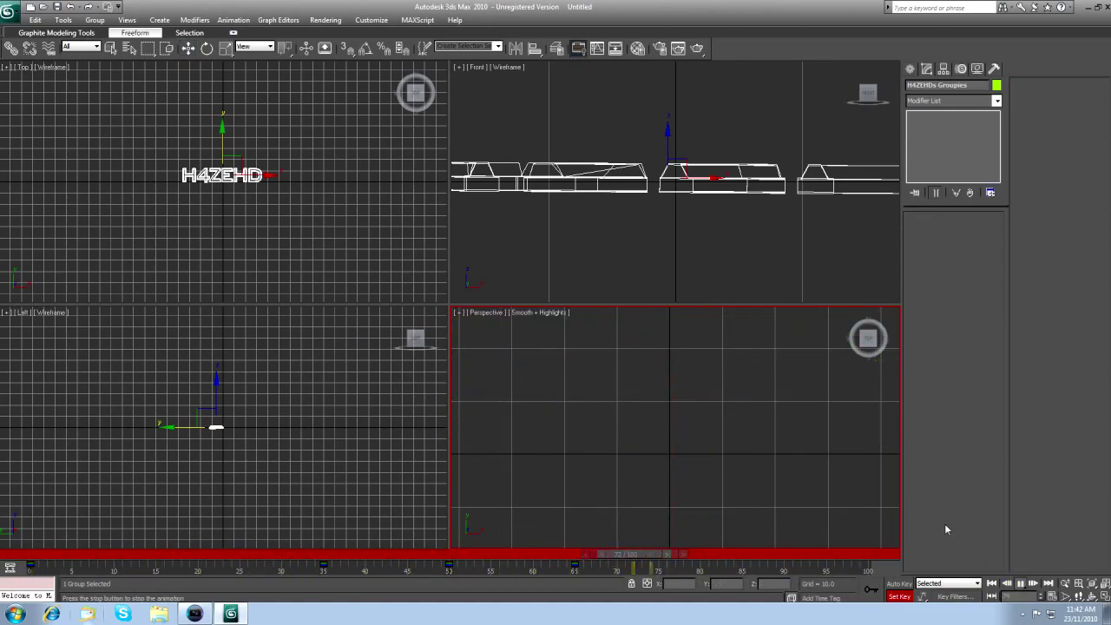
Step: Stop playback and set the Time Configuration end time to 70 frames
left_click(1020, 585)
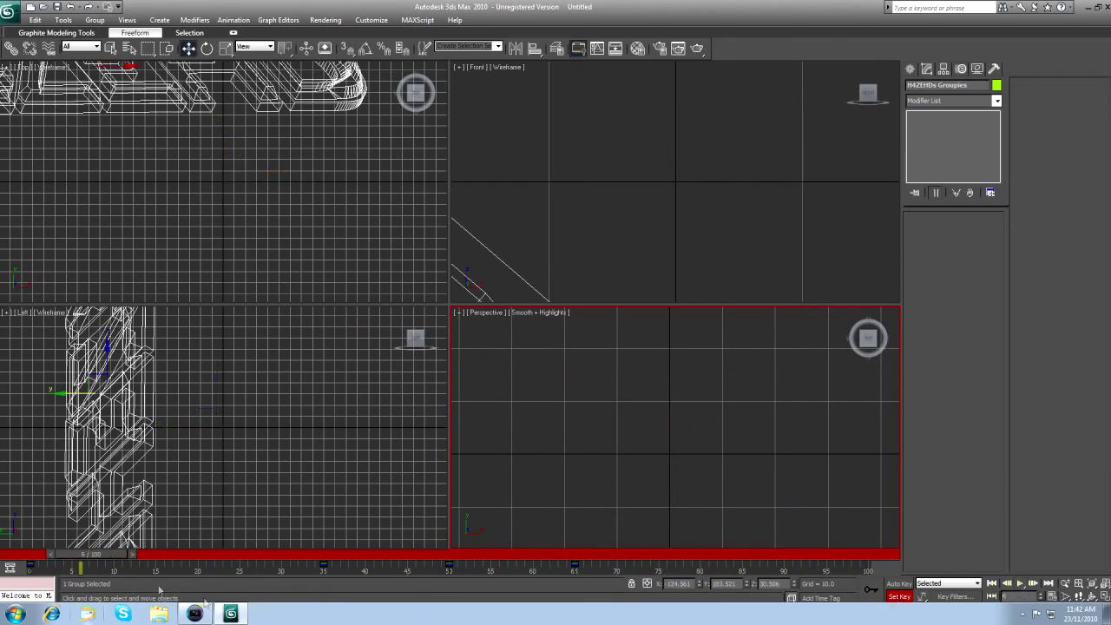
left_click_drag(114, 556, 462, 556)
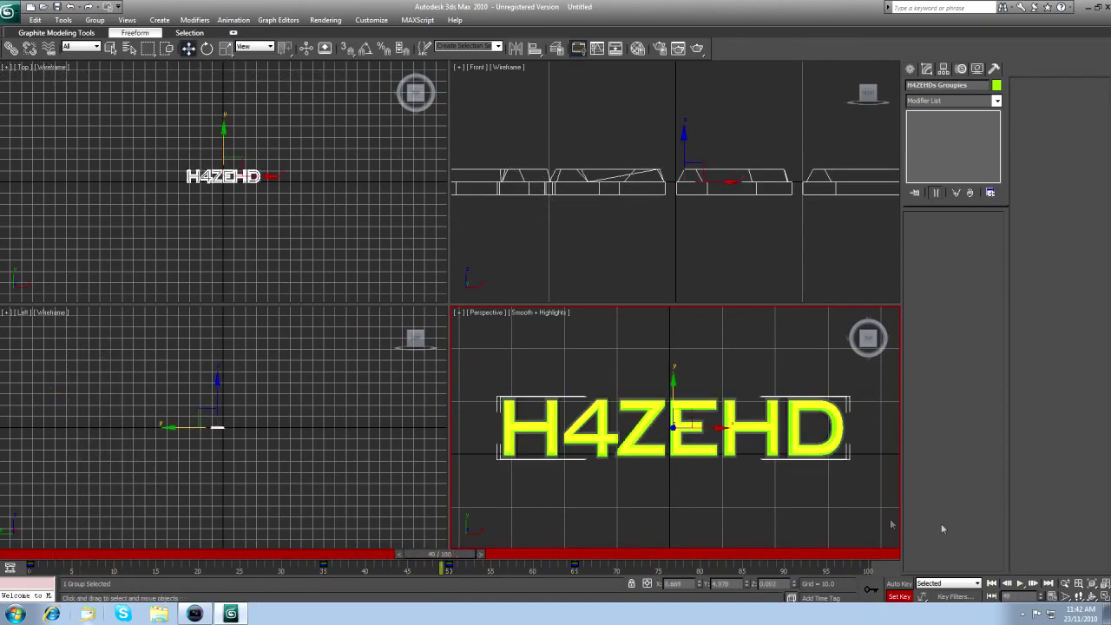
left_click(1051, 599)
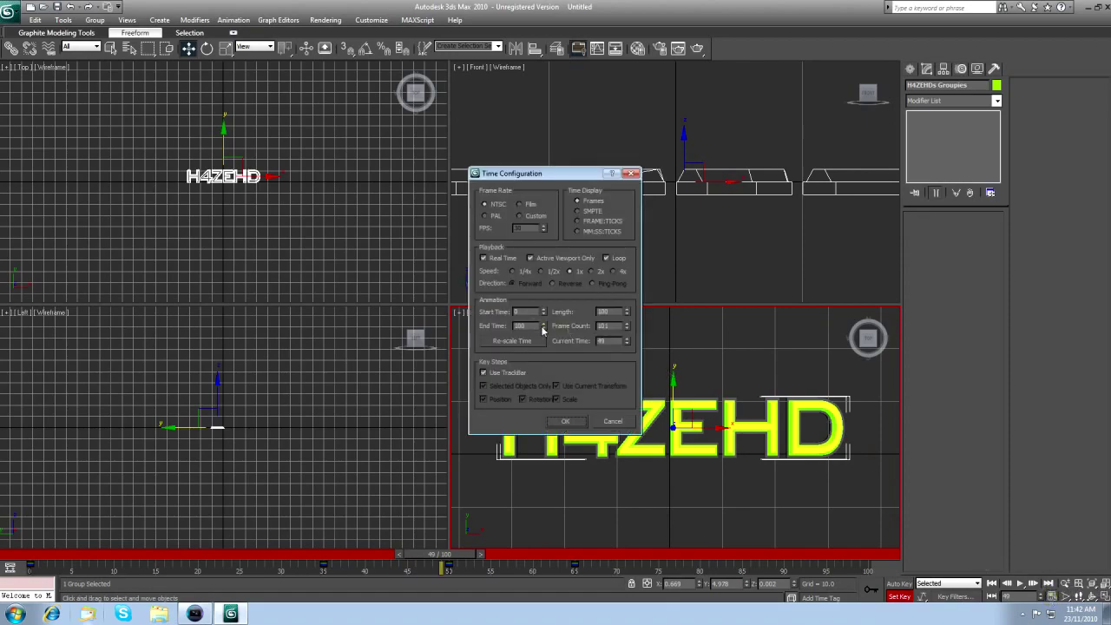
left_click_drag(544, 327, 583, 603)
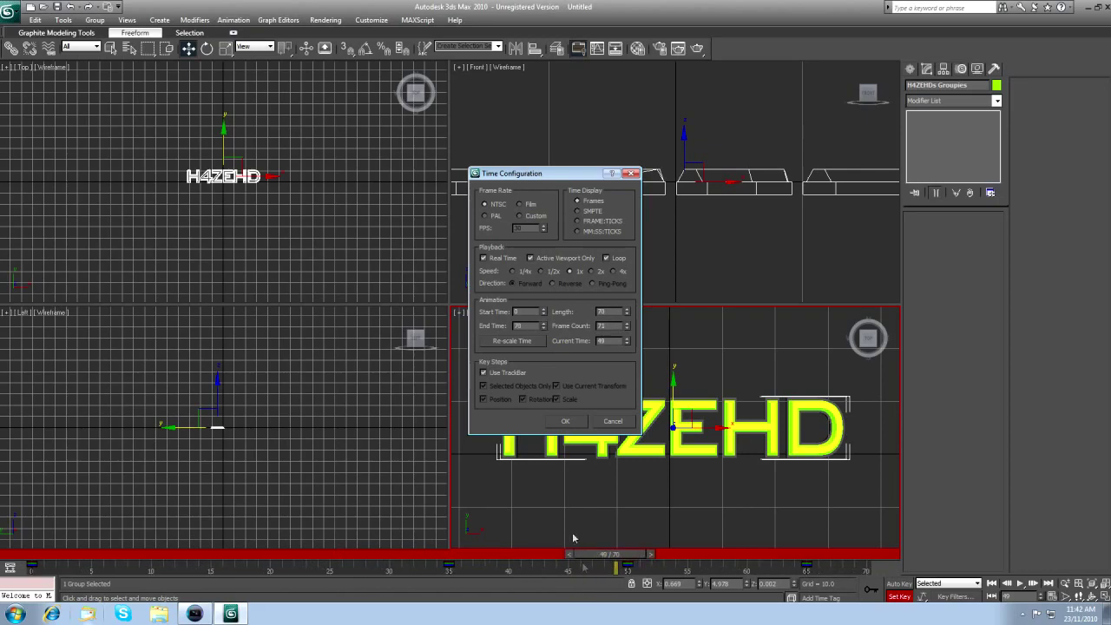
left_click(565, 421)
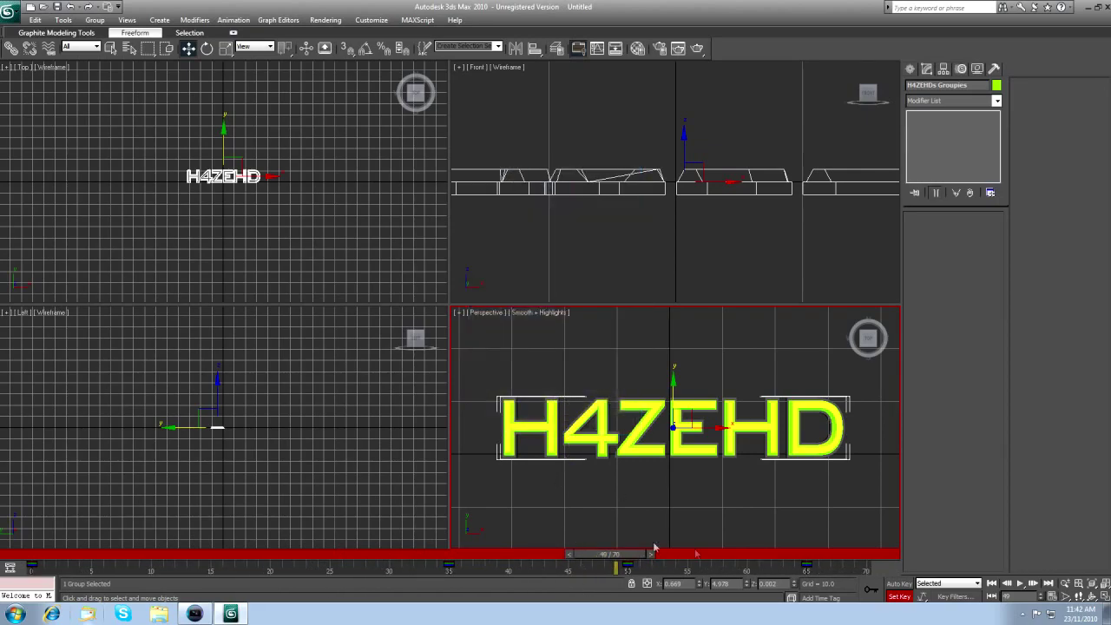
Step: Play and stop the shortened animation, then go to frame 35
left_click(1020, 583)
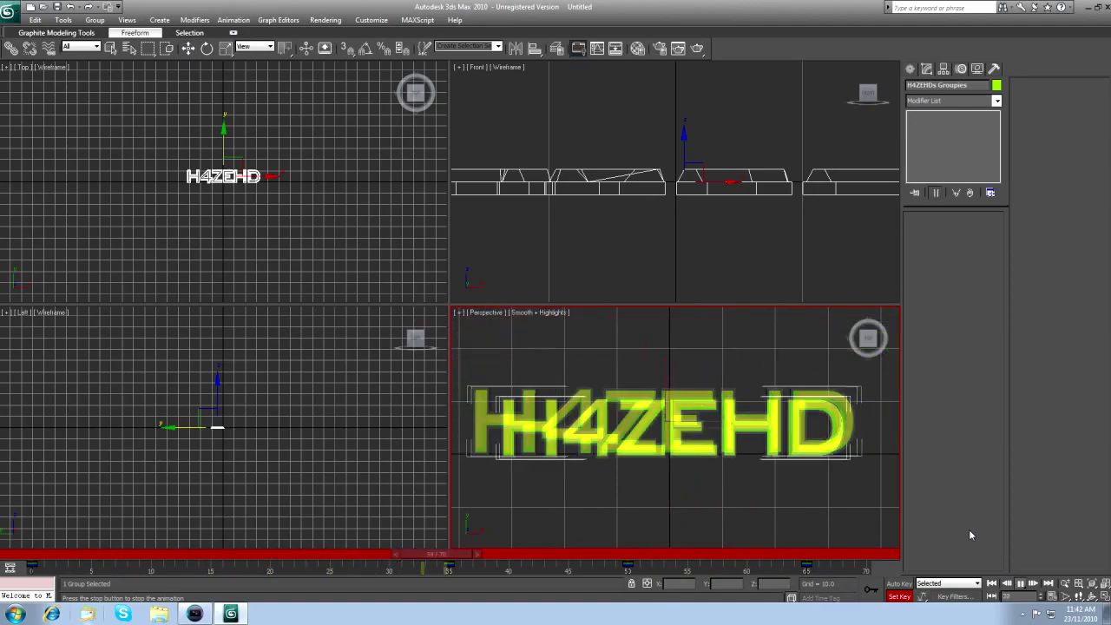
left_click(1021, 583)
left_click_drag(560, 562, 464, 558)
Step: In Render Setup, choose the HDTV (video) 1280x720 output size preset
key("w")
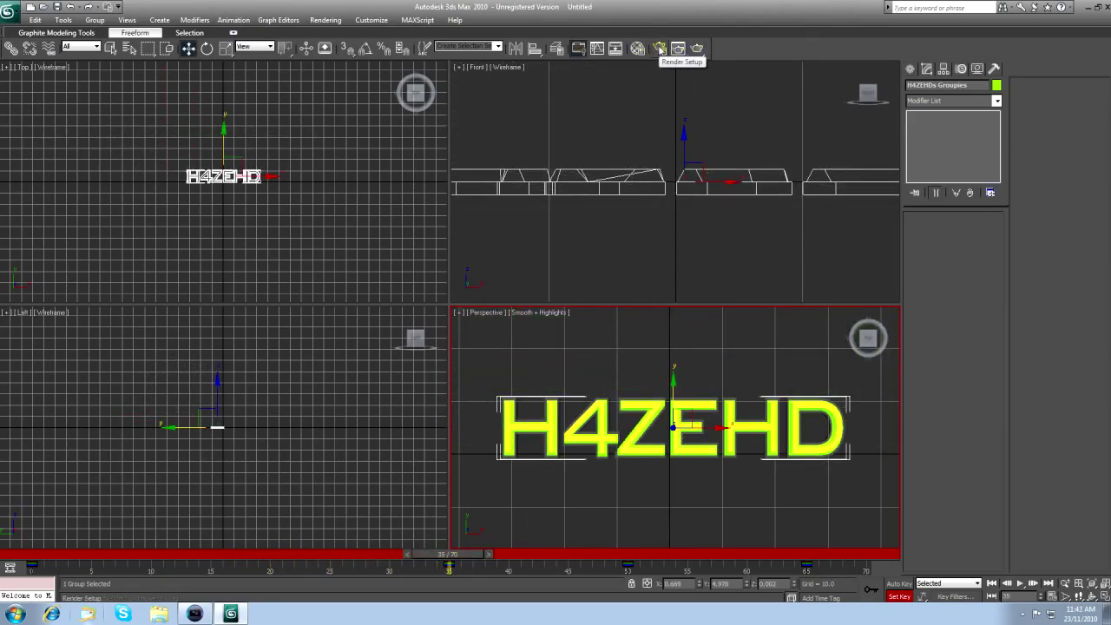
left_click(660, 48)
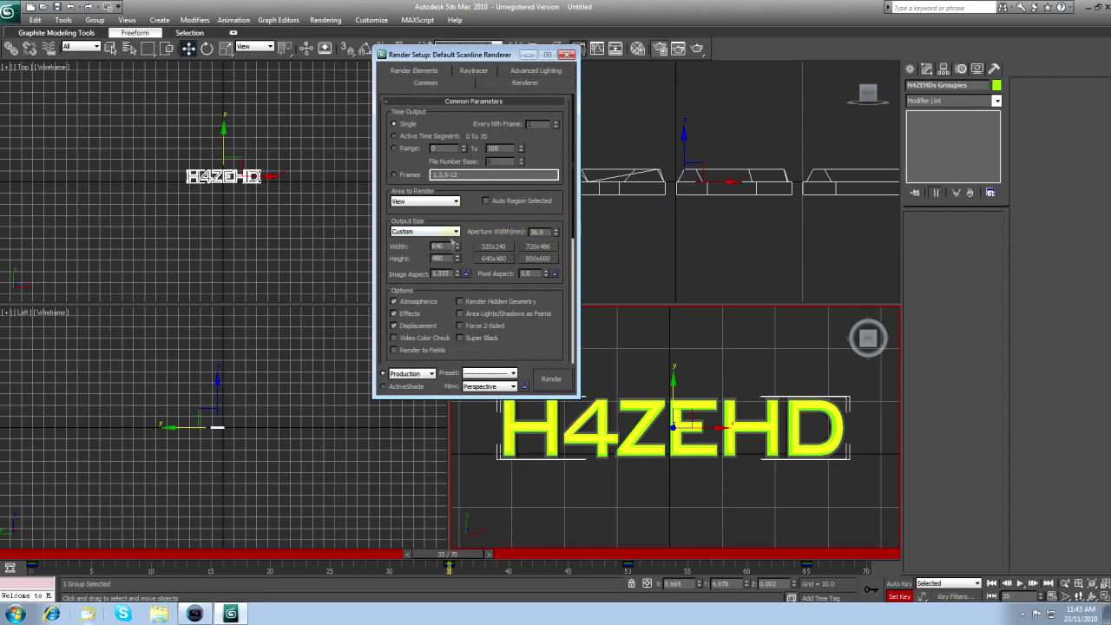
left_click(451, 233)
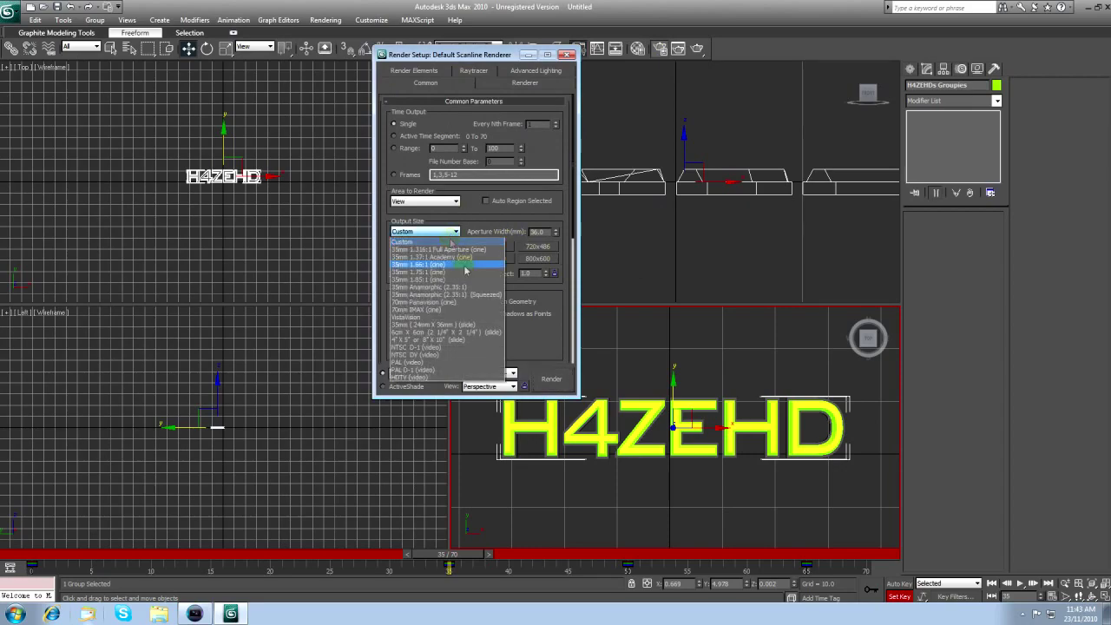
left_click(408, 376)
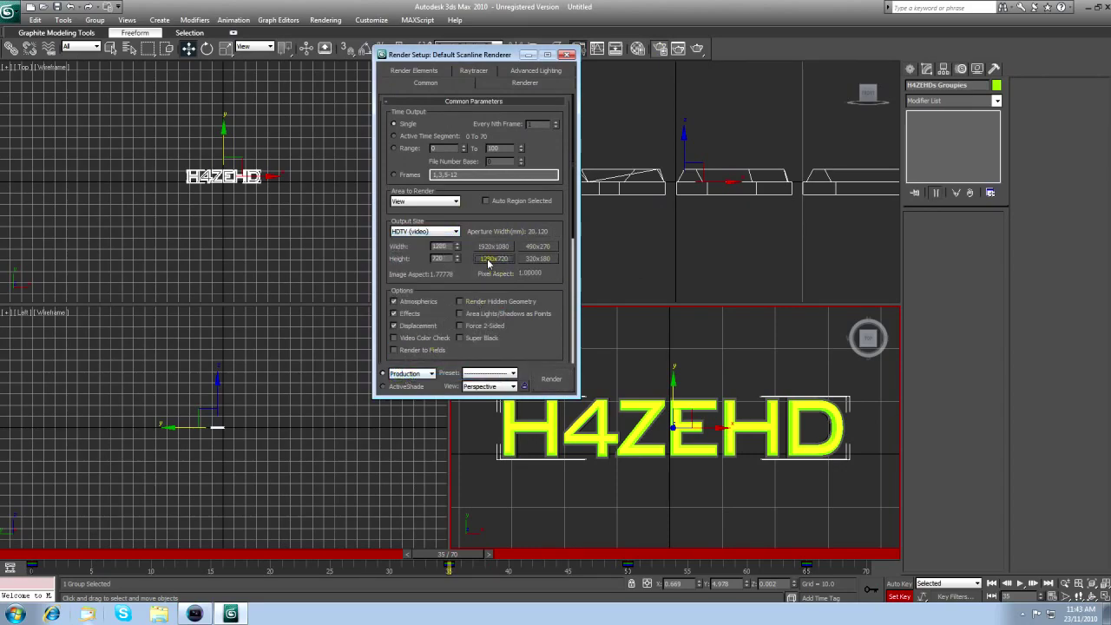
left_click_drag(573, 230, 569, 407)
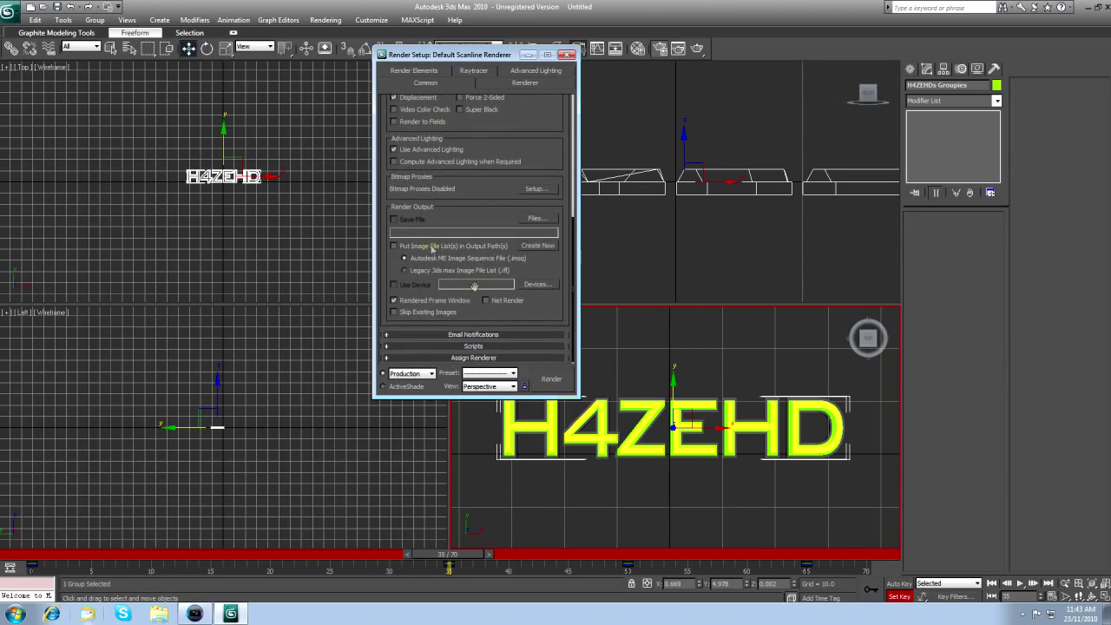
Step: Set render output to 'H4ZEHD 3D' PNG files in a new Desktop folder named Animation
left_click(539, 220)
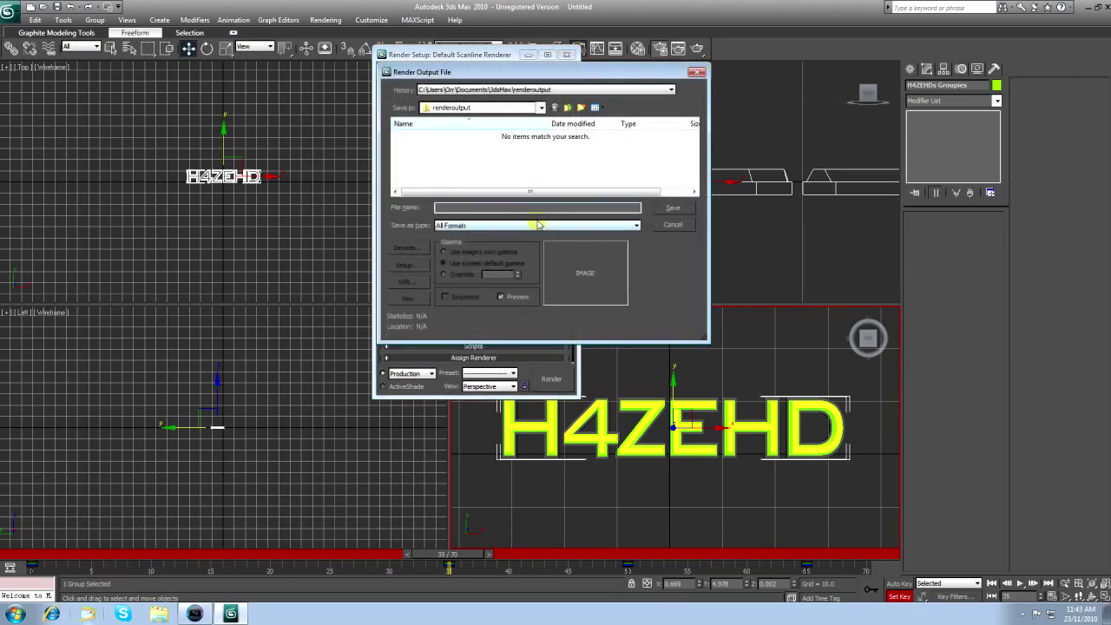
left_click(540, 108)
left_click(445, 118)
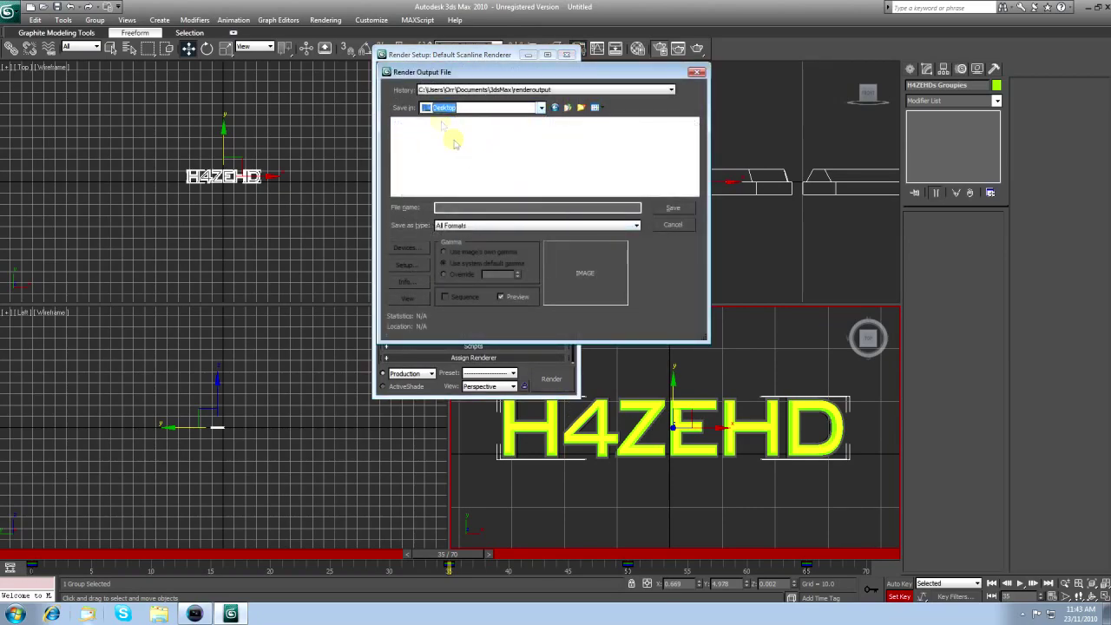
left_click(582, 108)
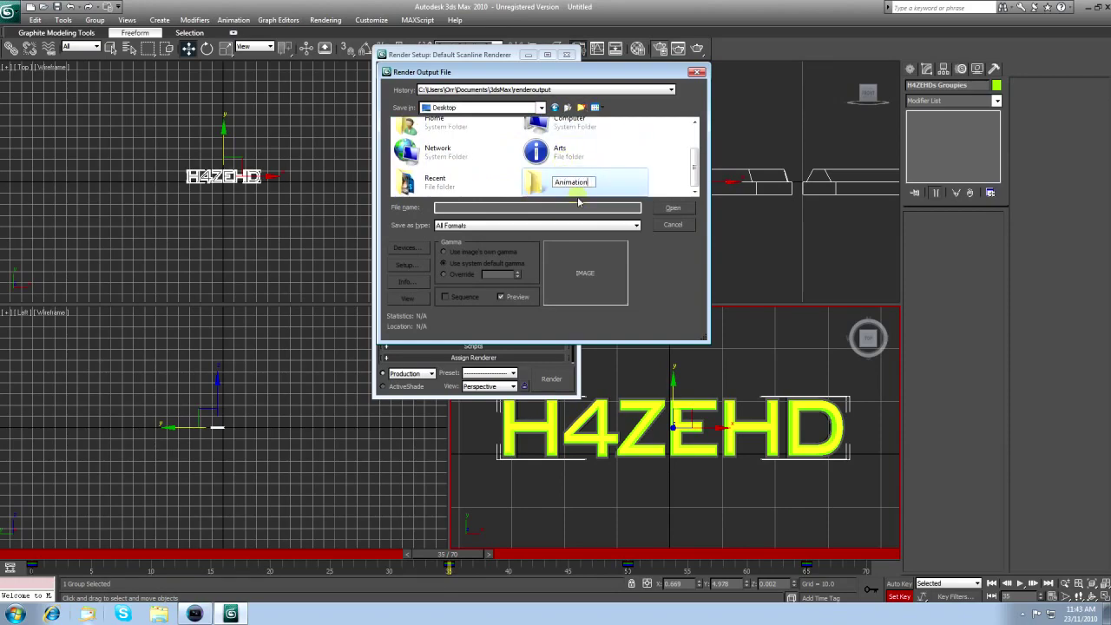
double_click(537, 184)
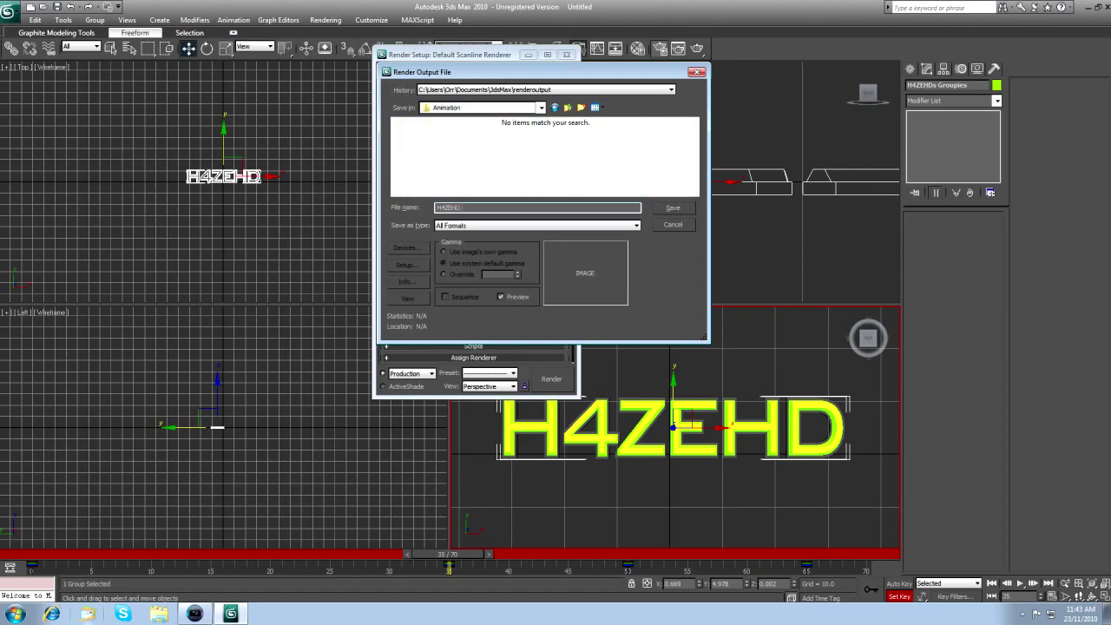
left_click(463, 225)
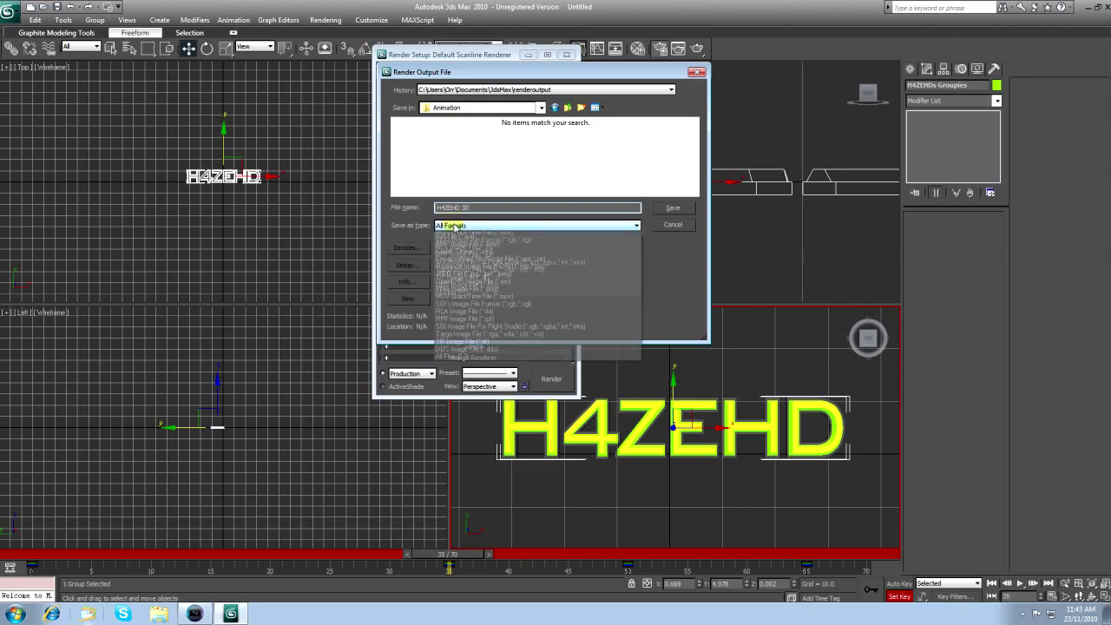
left_click(474, 301)
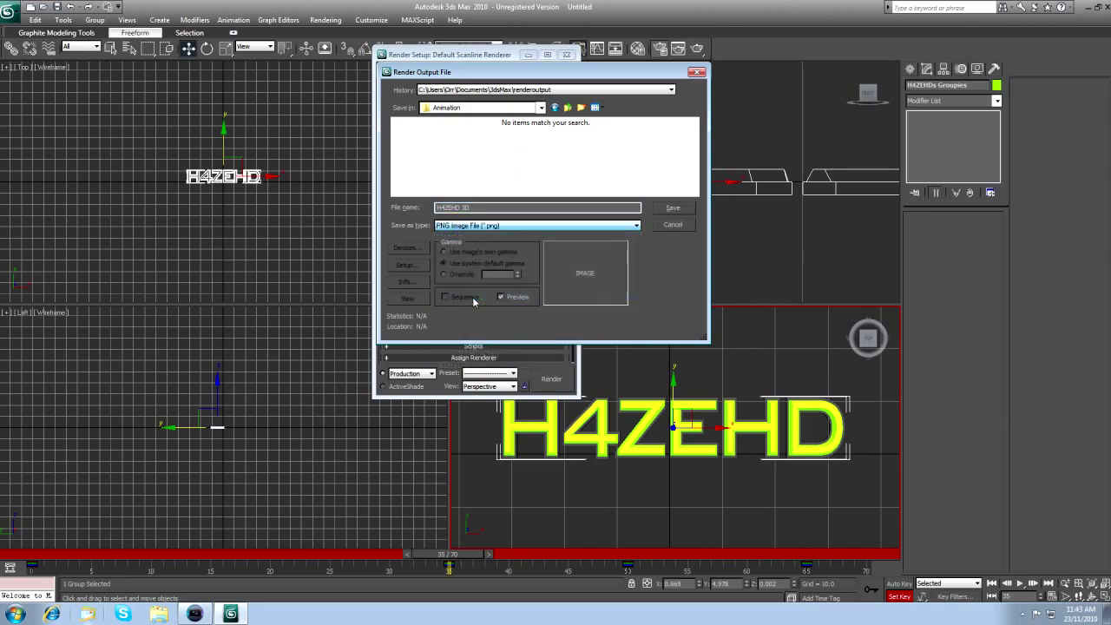
left_click(666, 211)
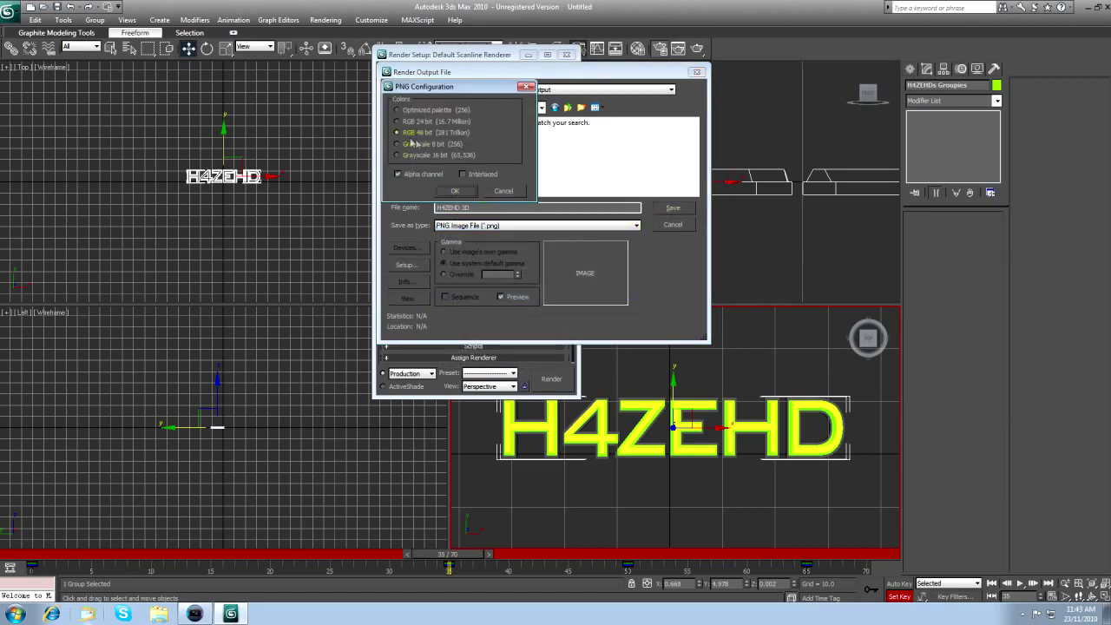
left_click(465, 190)
Step: Render the active 0–70 time segment, then cancel the render around frame 46
left_click_drag(580, 201, 579, 82)
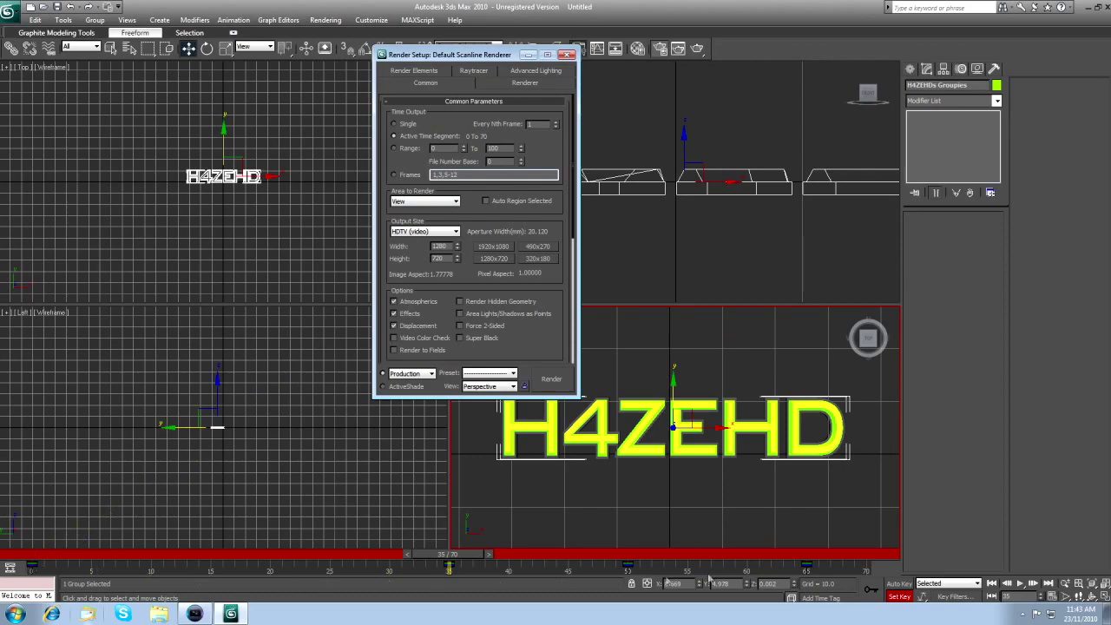
left_click(552, 379)
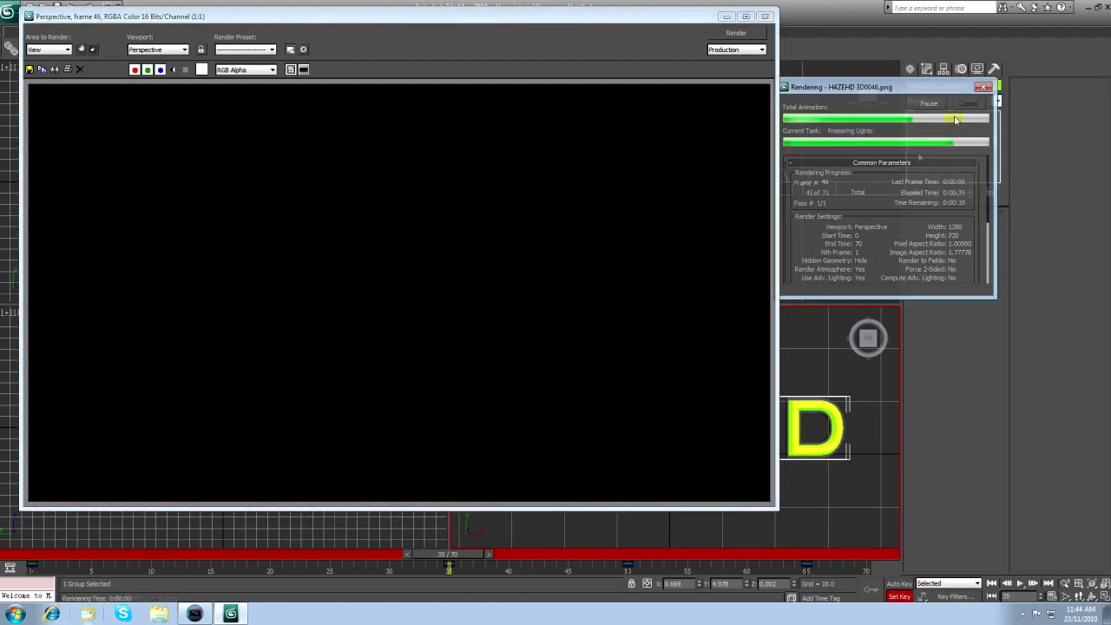
key("Escape")
Step: Close the render windows, open 3ds.max from Desktop > Arts > Project Scream, and advance its animation
left_click(765, 17)
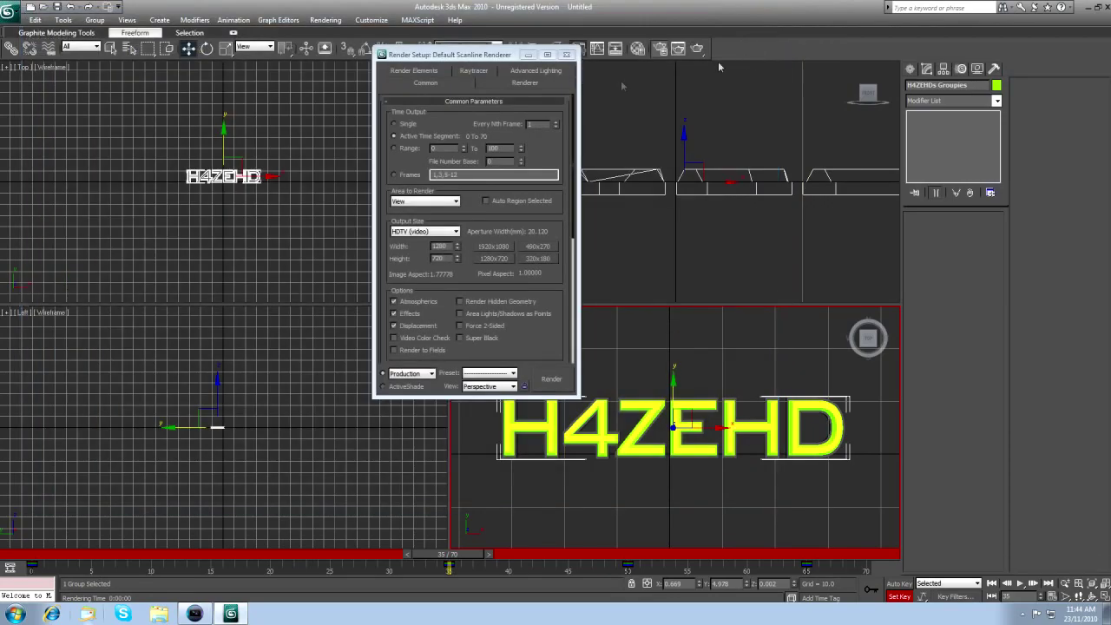
left_click(568, 54)
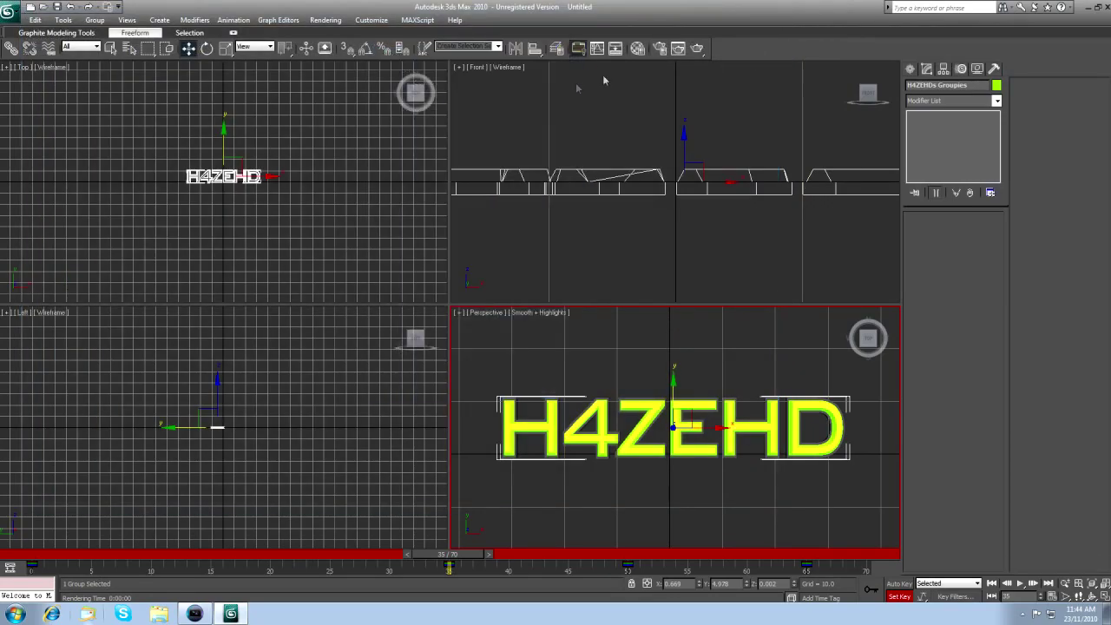
left_click(7, 11)
left_click(44, 99)
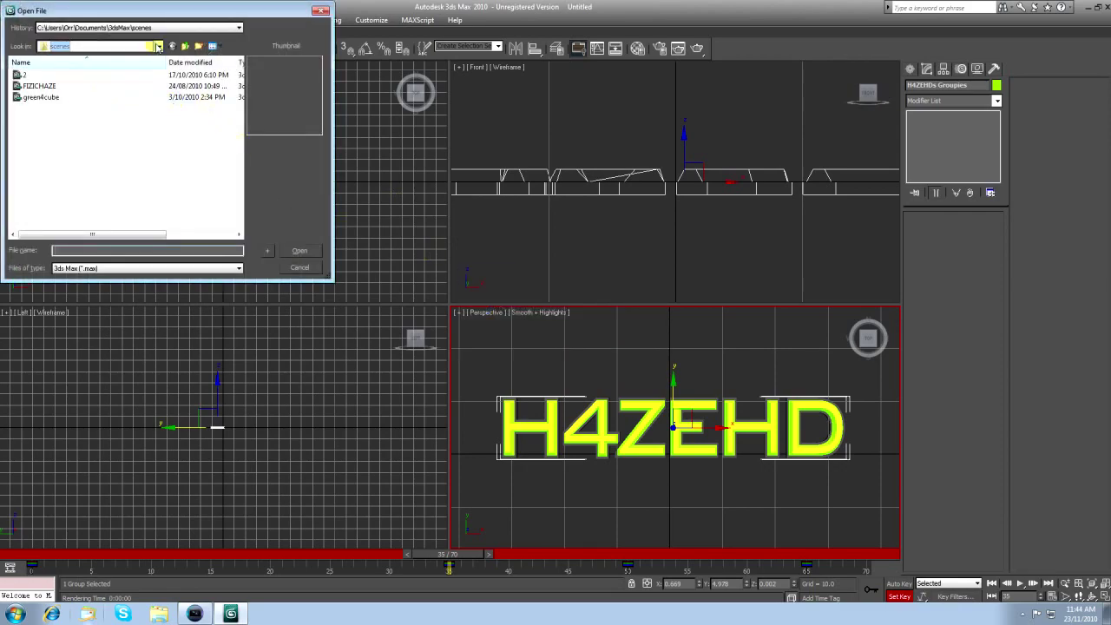
left_click(159, 47)
left_click(60, 56)
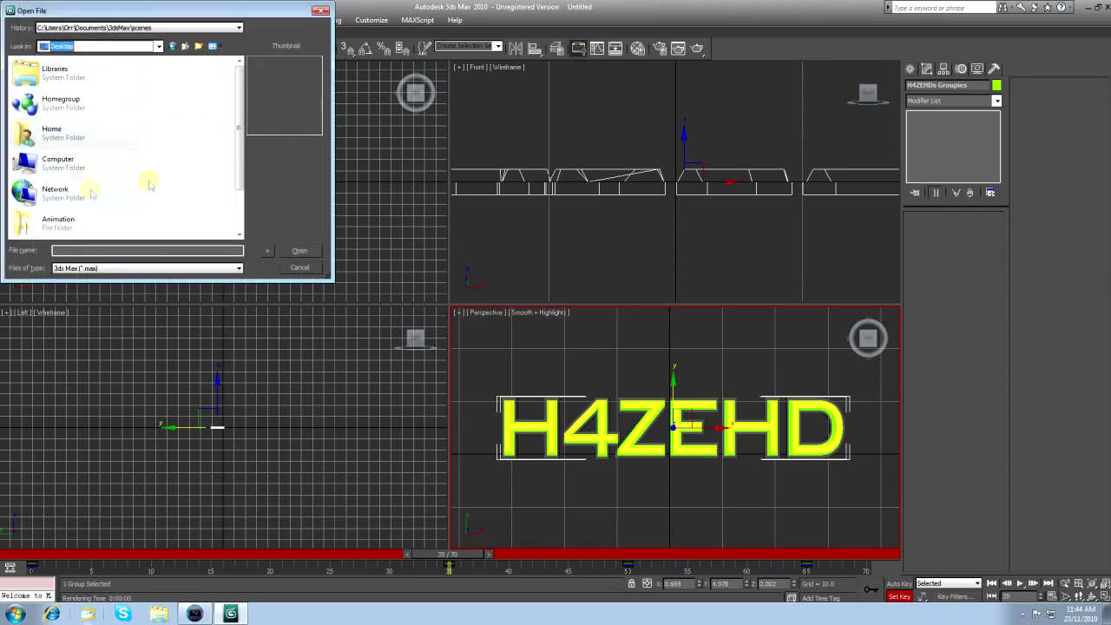
scroll(236, 103, "down", 2)
double_click(40, 192)
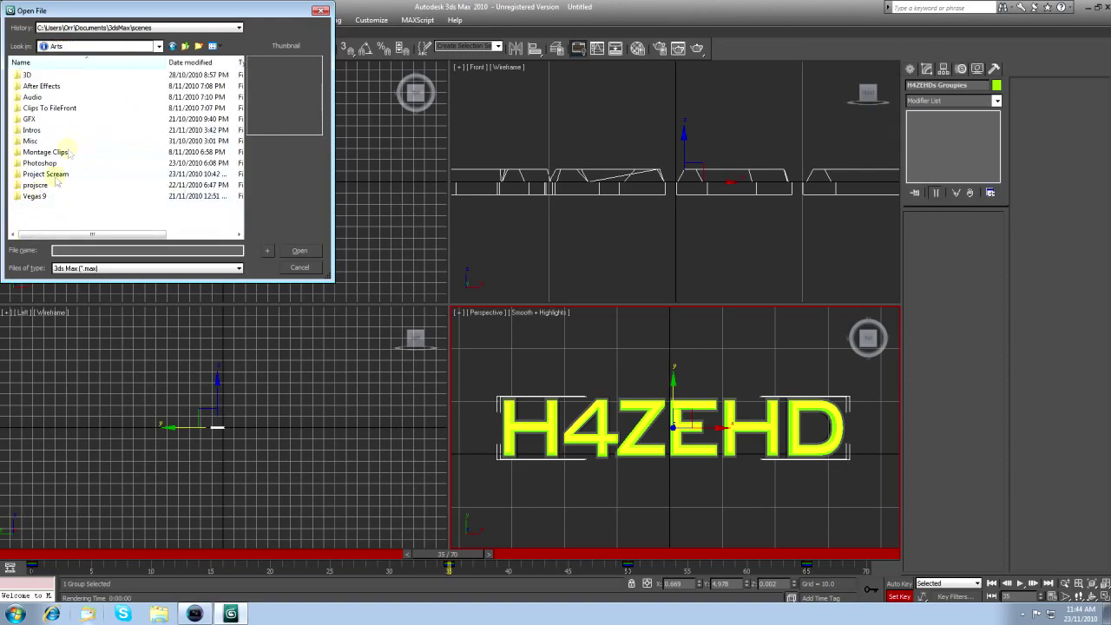
double_click(45, 174)
double_click(101, 97)
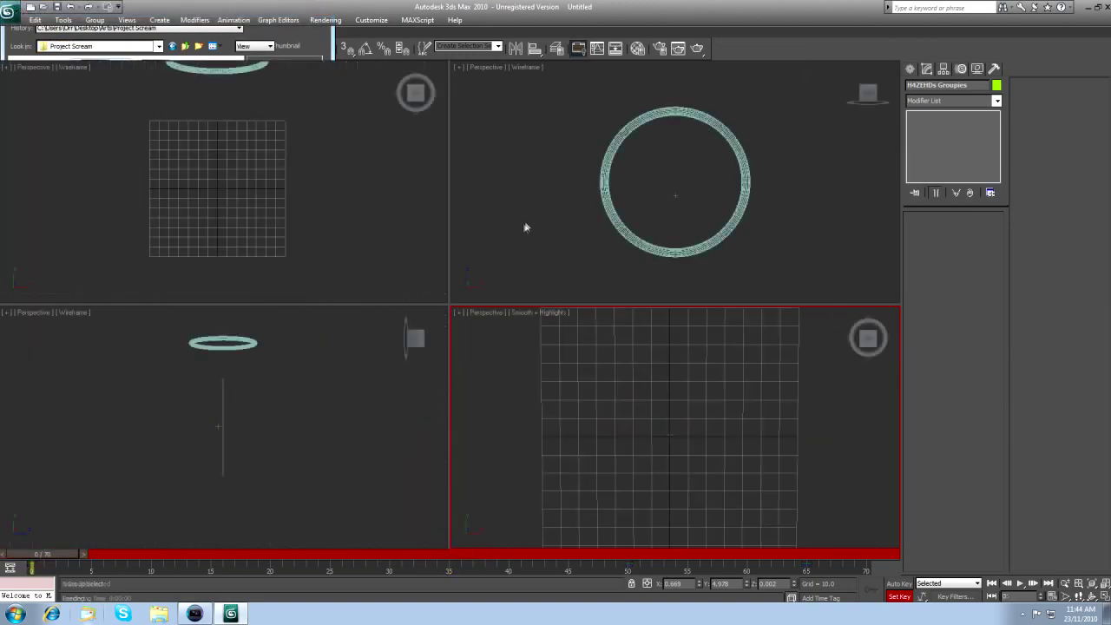
left_click_drag(162, 556, 505, 566)
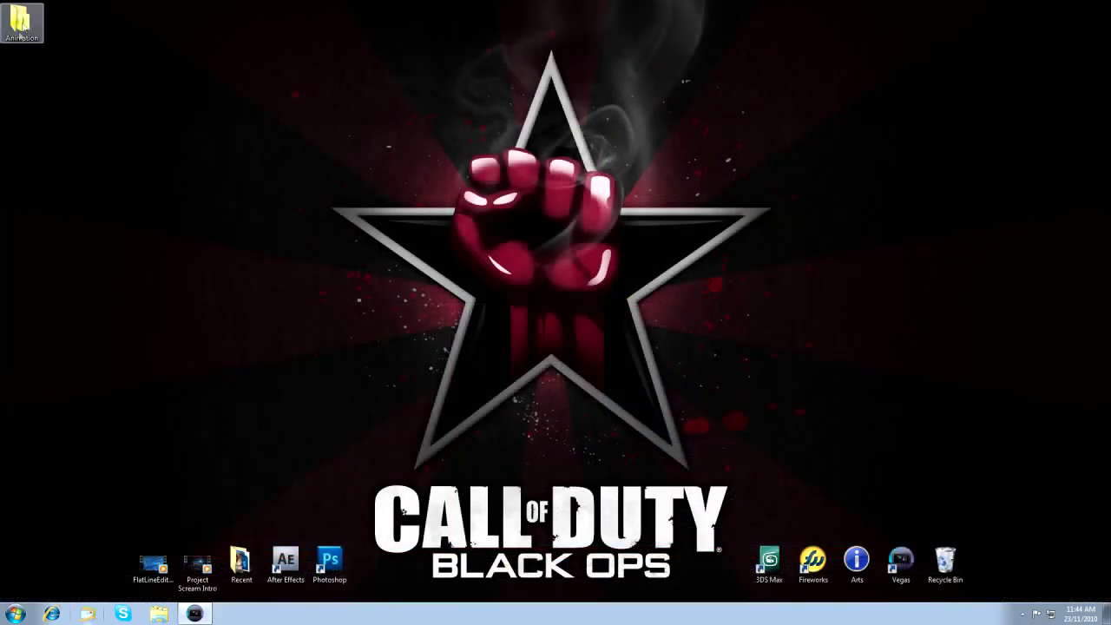
Step: Review the 46 rendered H4ZEHD 3D PNGs in the desktop Animation folder, then close it
double_click(37, 40)
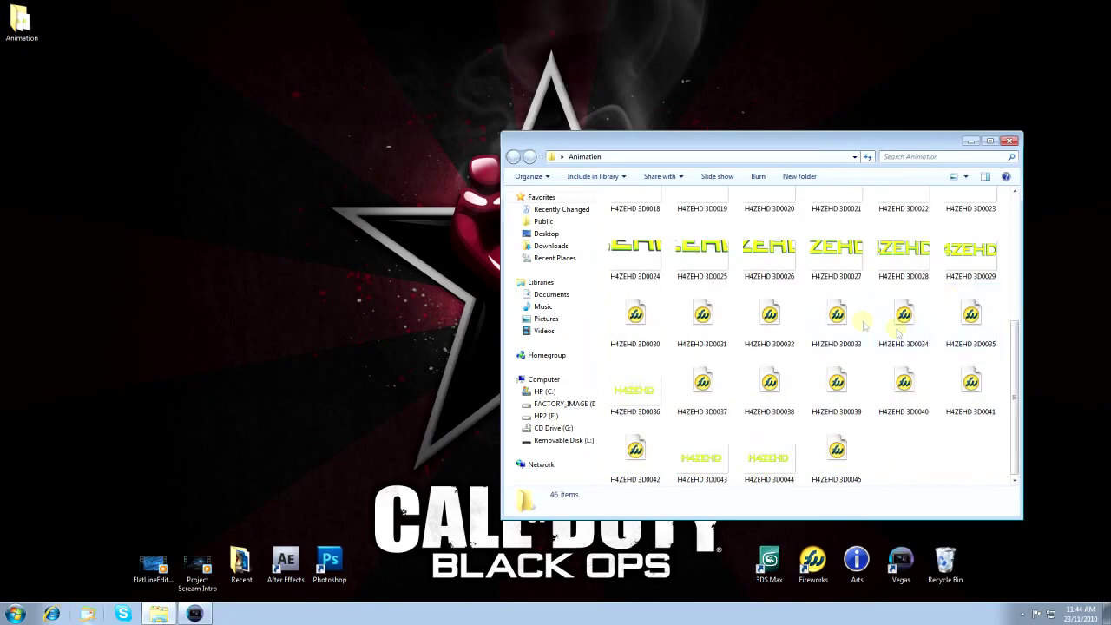
left_click(1008, 142)
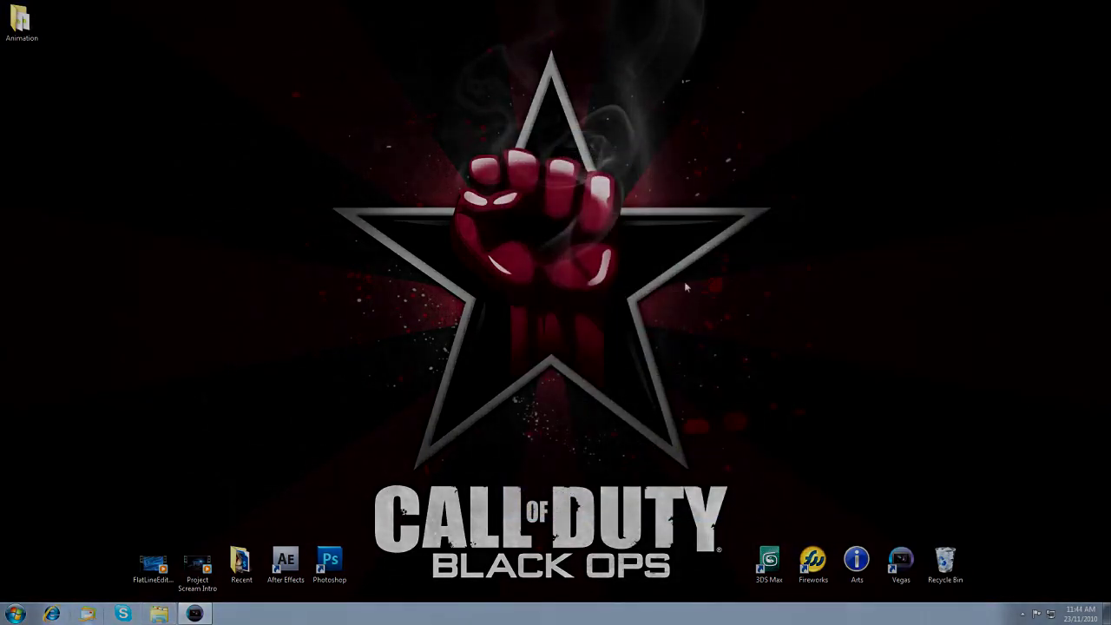